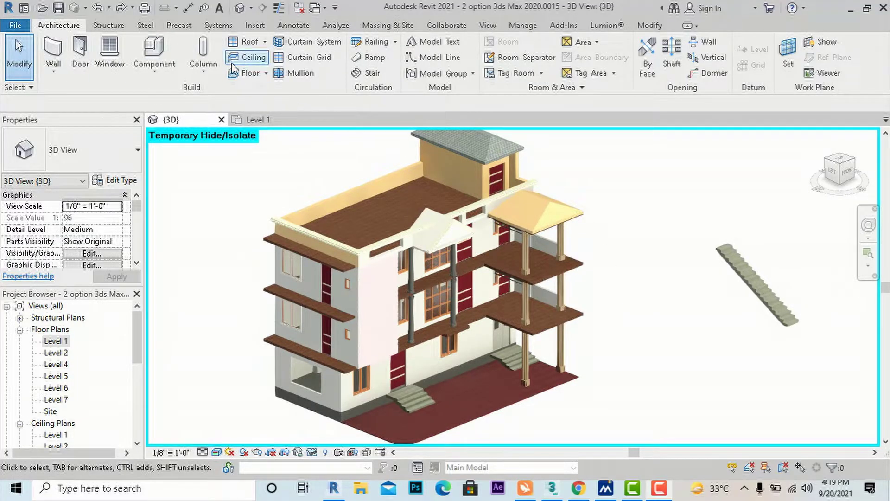
click(395, 43)
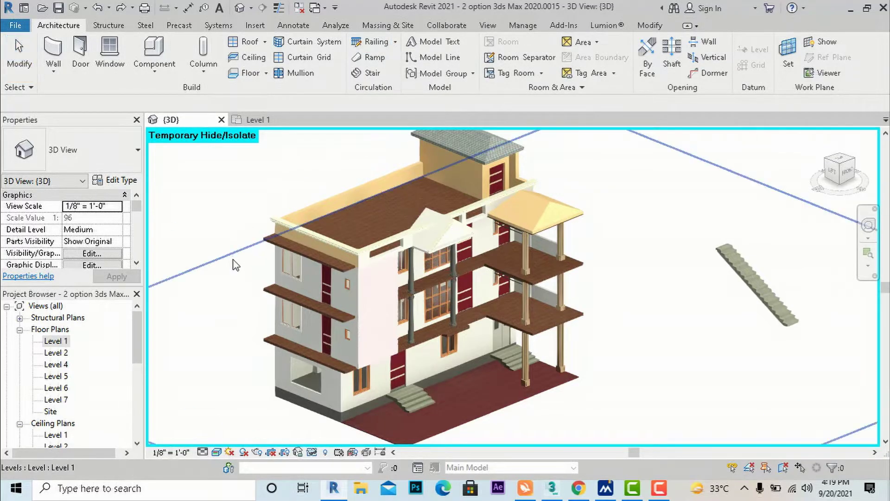
shift+middle_drag(602, 268, 601, 268)
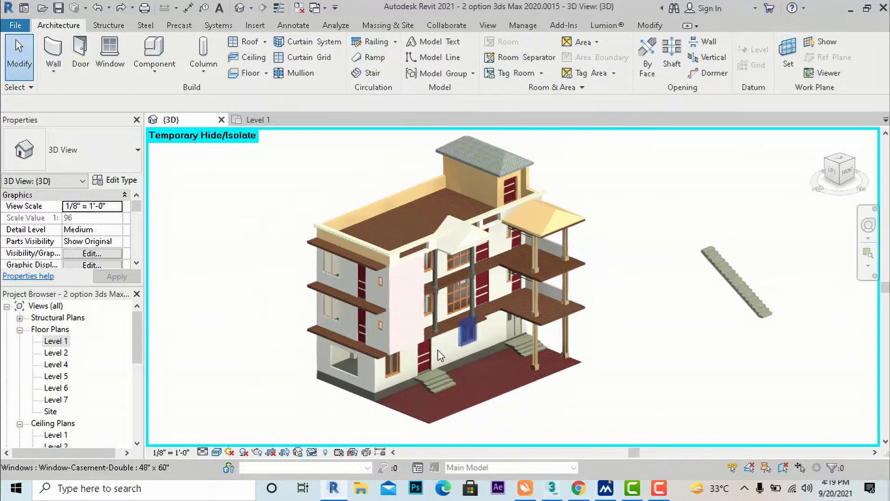
scroll(385, 334, up, 4)
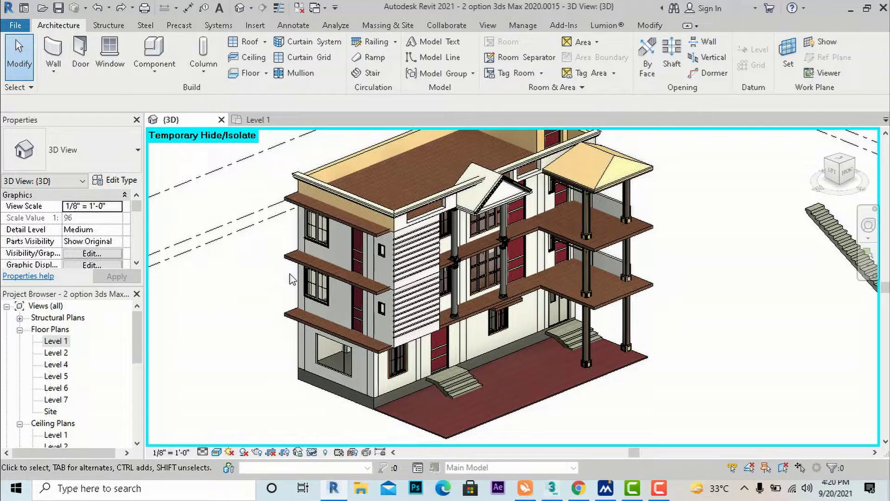
click(395, 41)
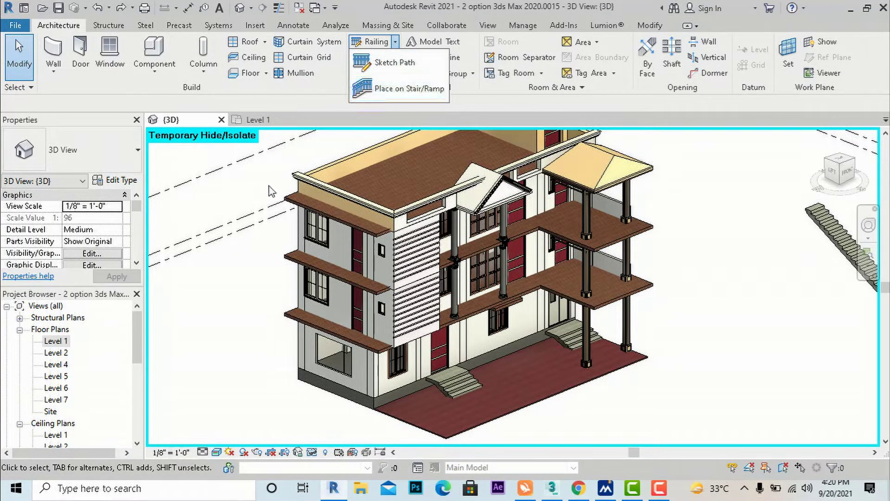
click(249, 338)
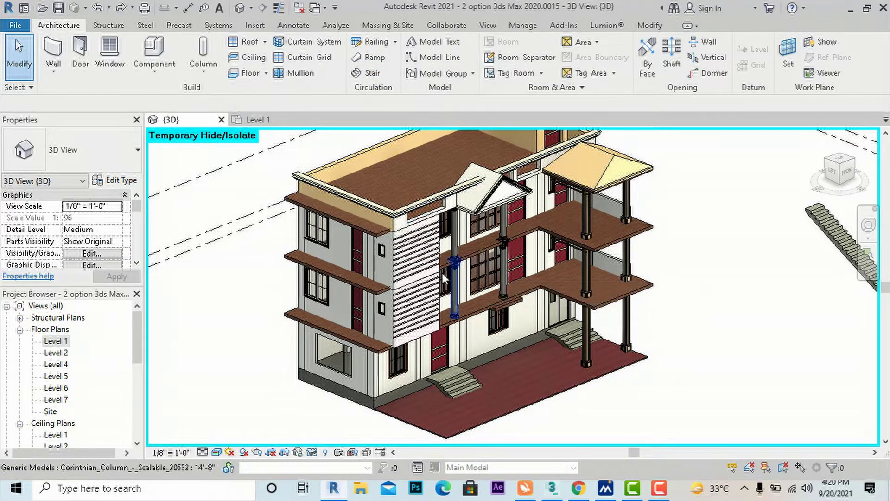
Open the Level 2 floor plan at the narrow balcony beside the building.
click(56, 352)
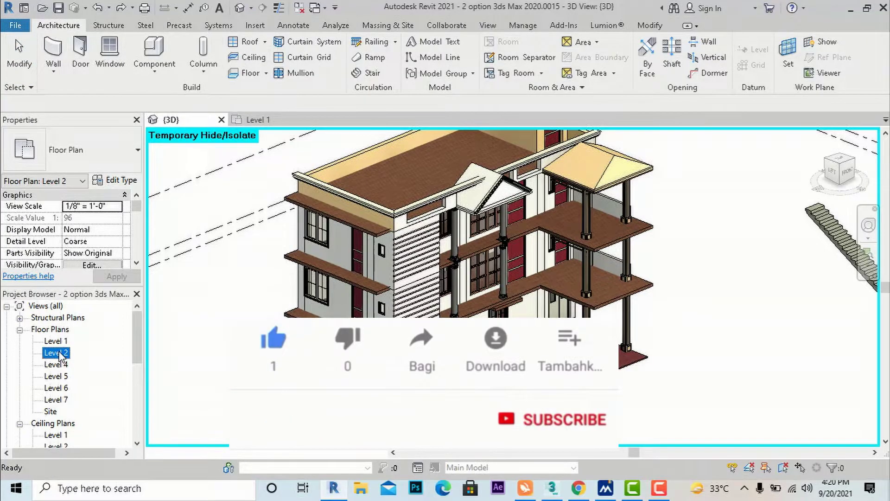
double_click(56, 353)
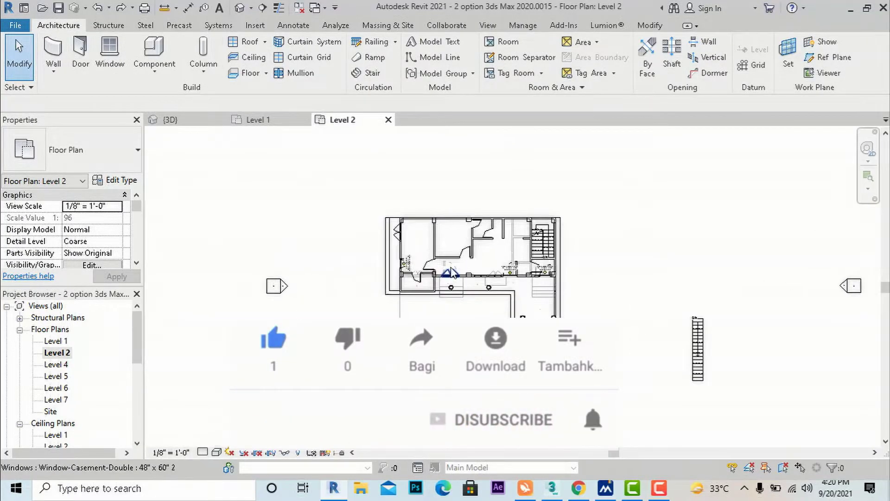
scroll(452, 272, up, 3)
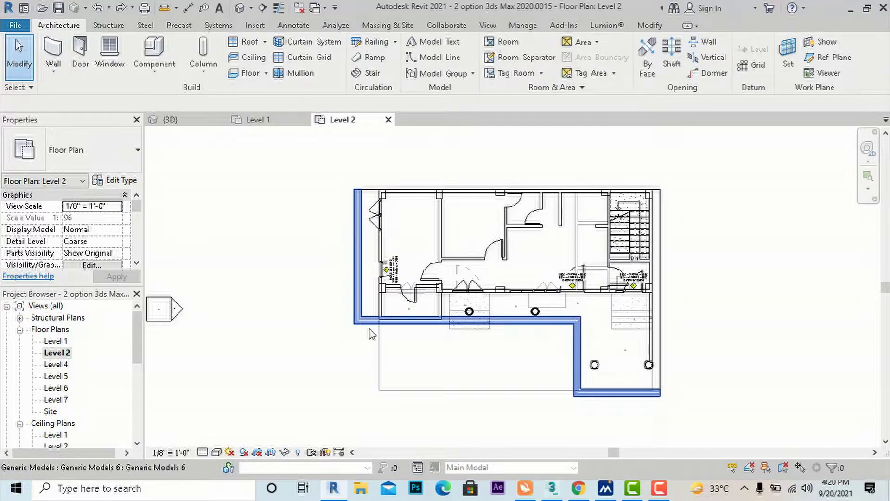
scroll(371, 207, up, 2)
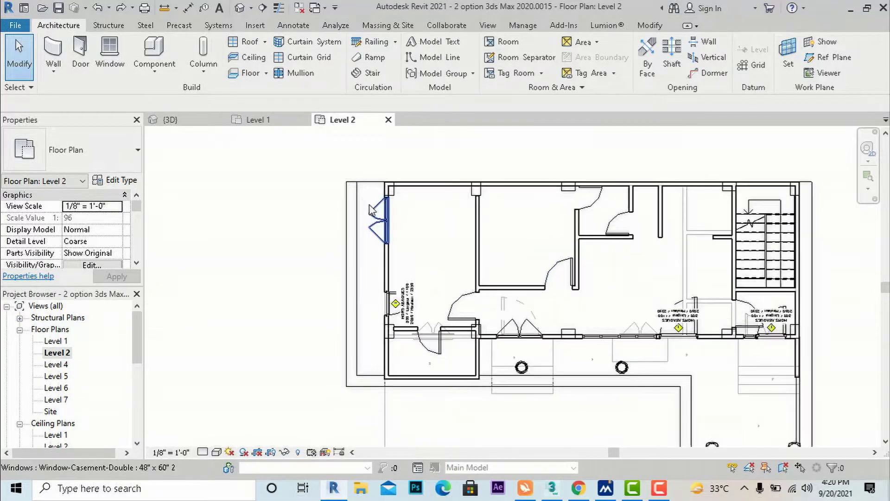
Start a sketched railing path of type Glass Panel - Bottom Fill and draw its 3' - 0" segment from the room's wall to the balcony edge.
click(395, 42)
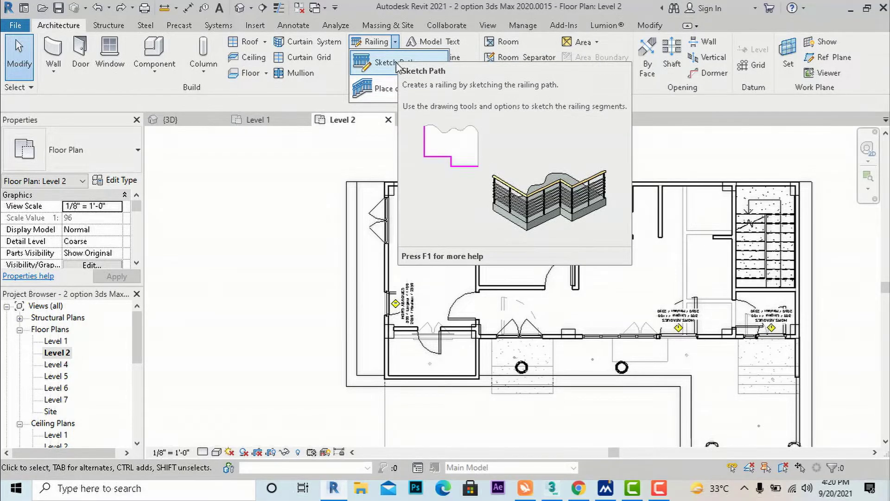
click(378, 80)
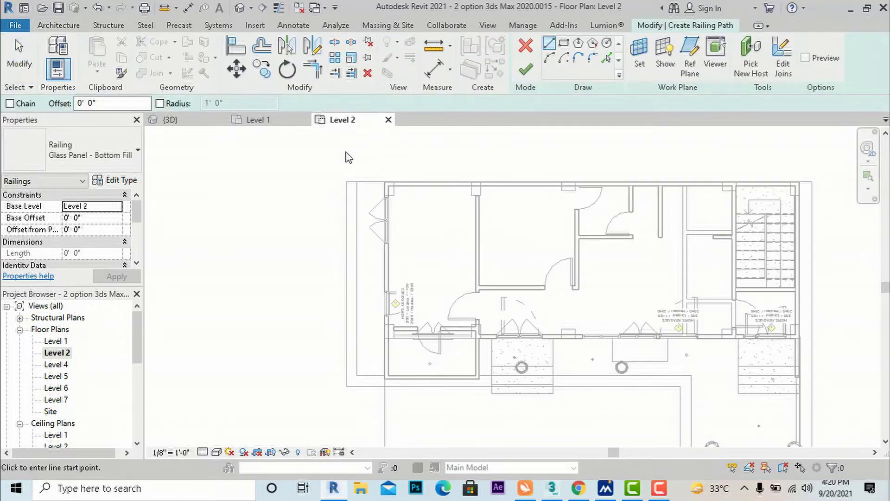
click(117, 157)
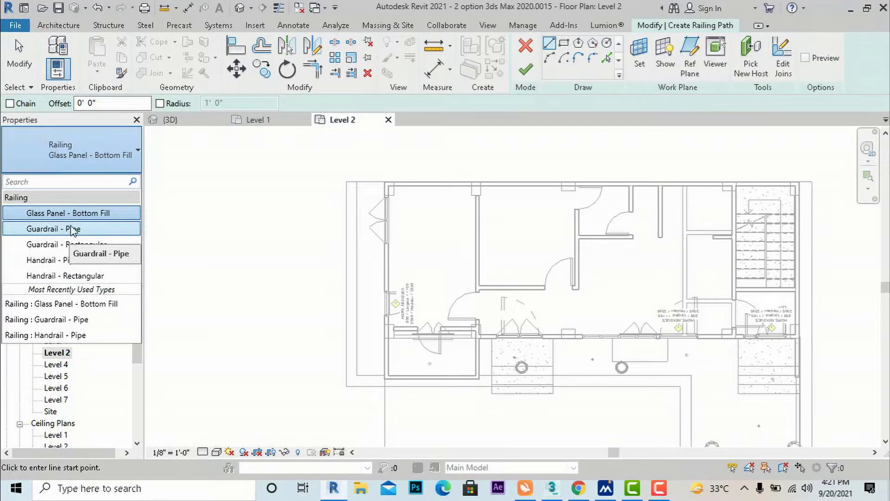
click(550, 46)
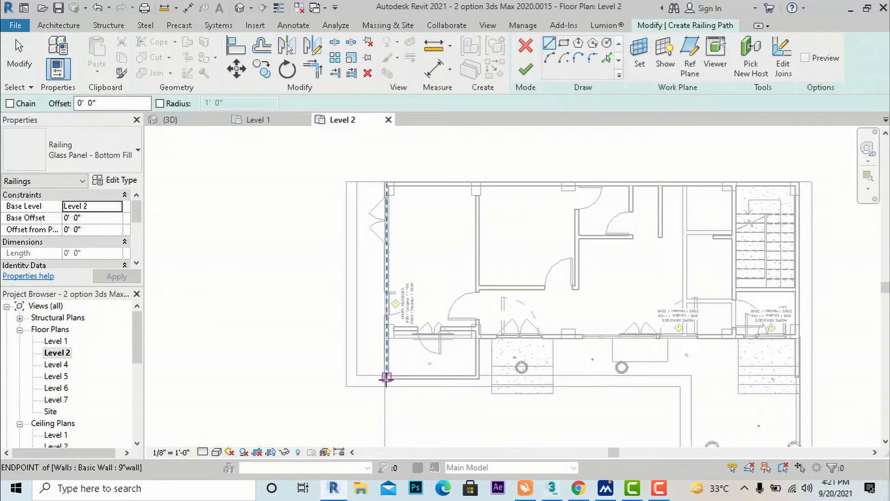
scroll(382, 373, up, 5)
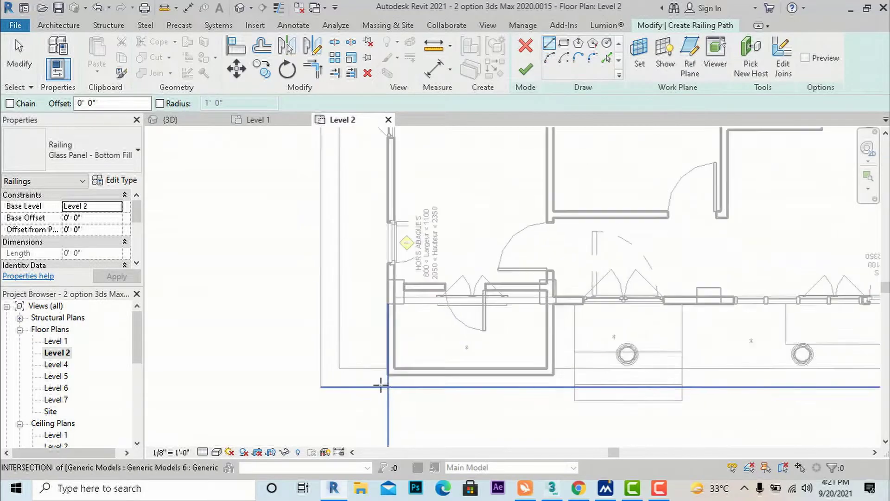
click(389, 363)
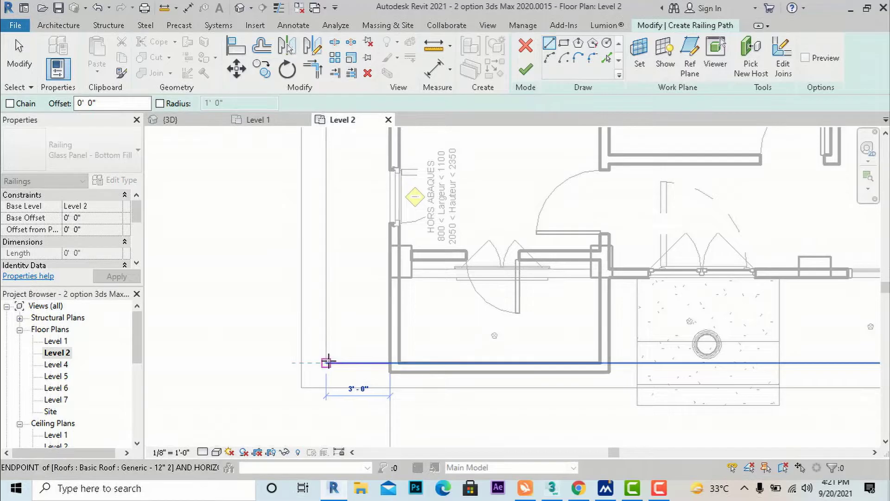
click(327, 362)
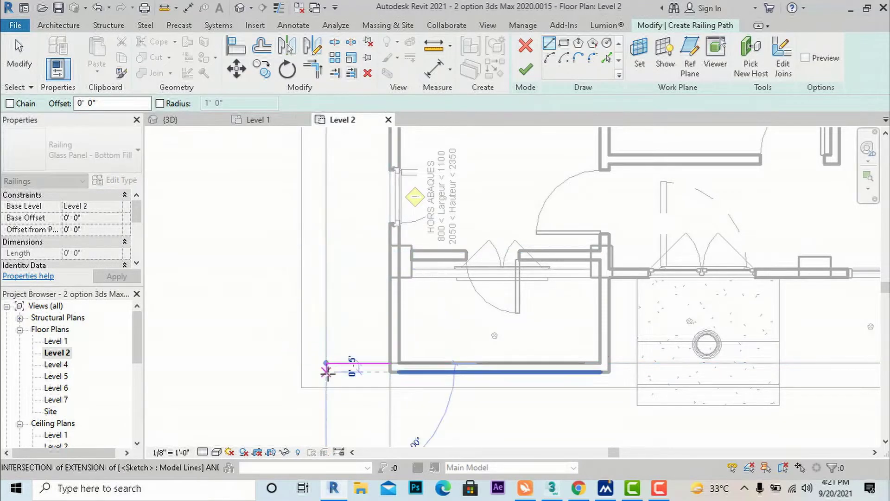
Continue the path 21' - 0" along the balcony's outer edge and back to the building's far wall corner, and finish the railing.
scroll(348, 364, down, 3)
scroll(325, 226, up, 5)
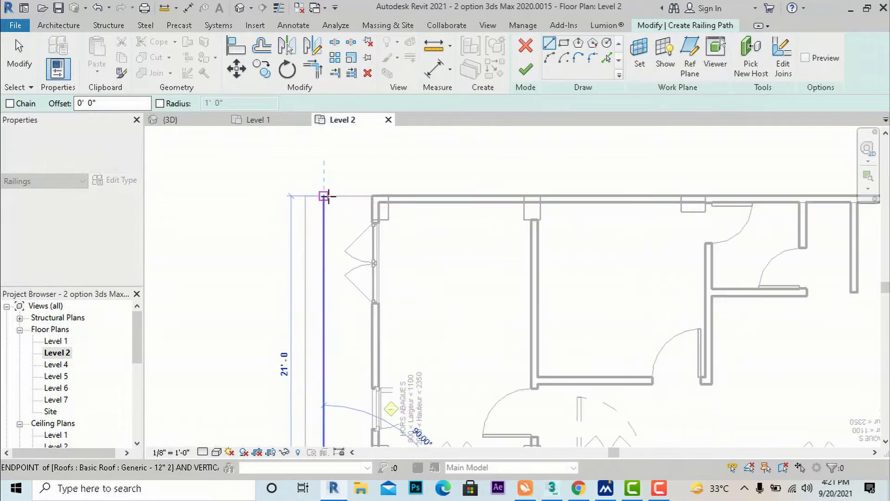
click(324, 196)
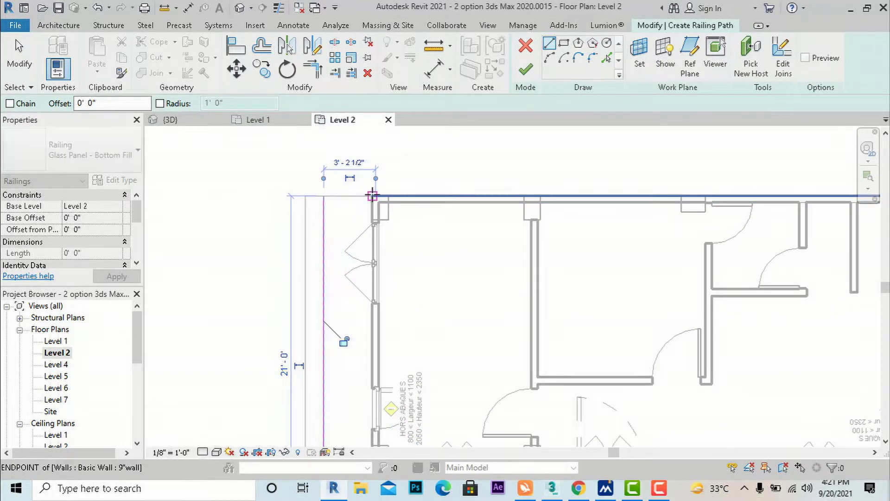
click(373, 196)
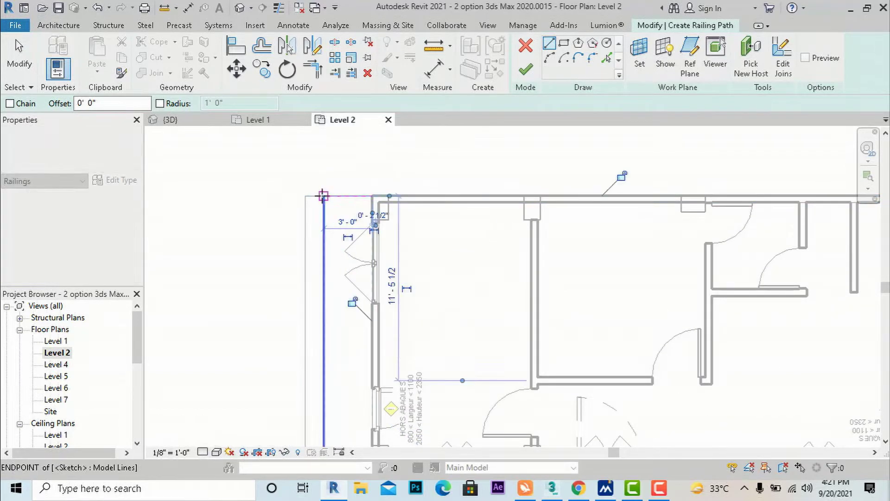
key(Escape)
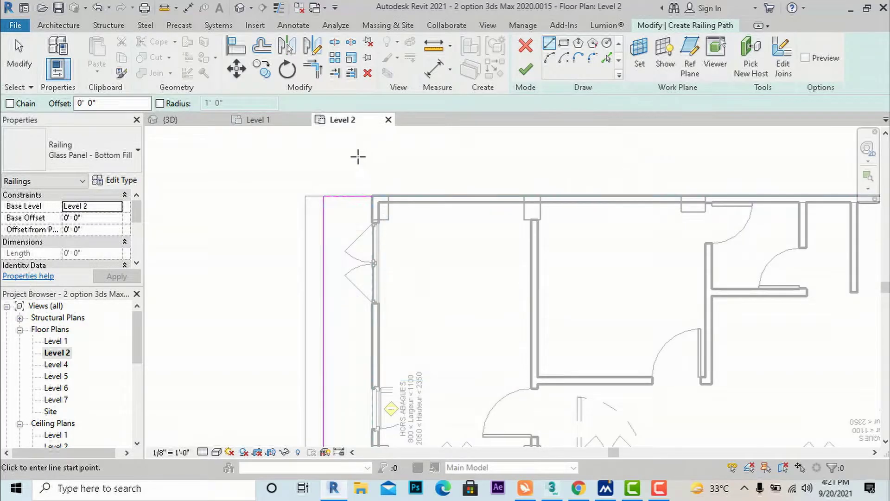
key(Escape)
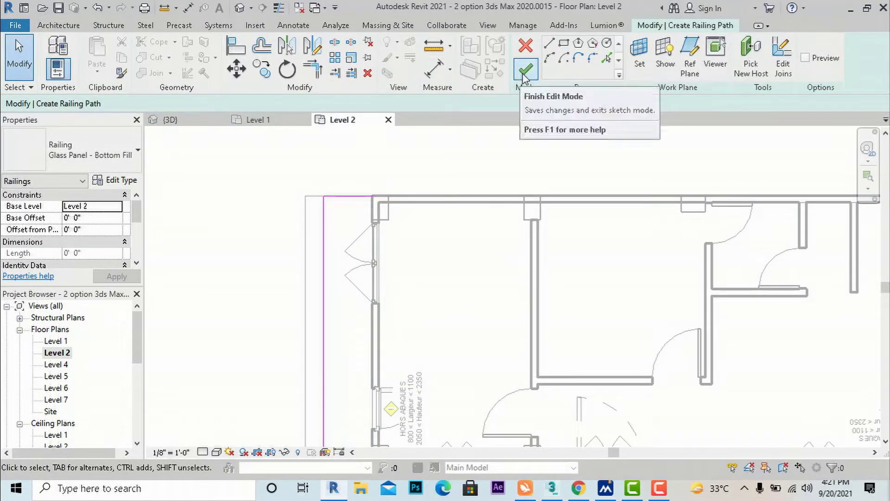
click(525, 73)
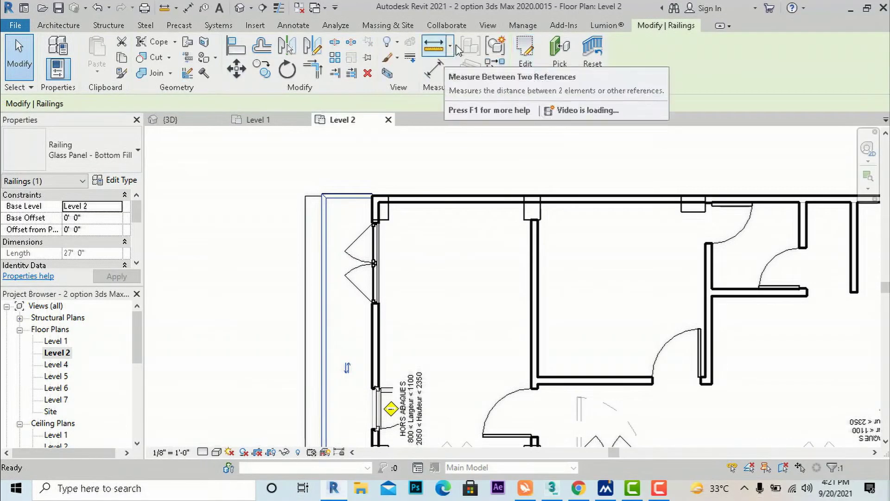
Open the default 3D view and inspect the new Level 2 balcony railing.
click(487, 25)
click(373, 49)
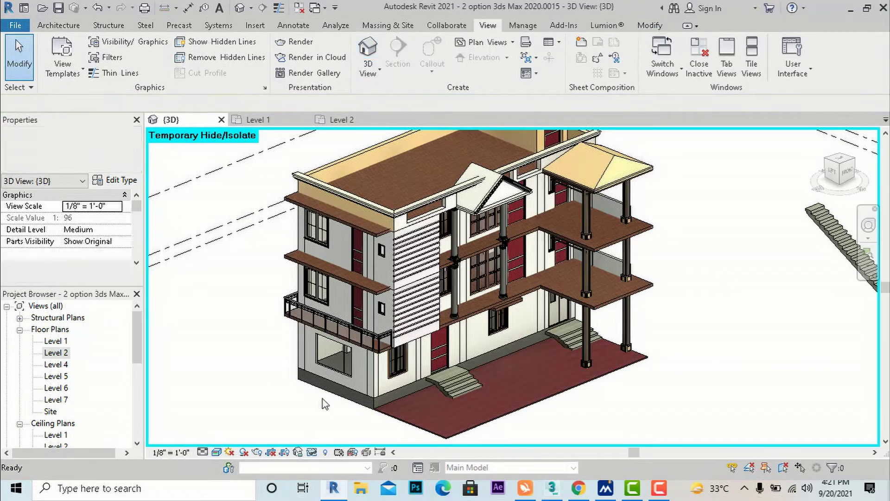
scroll(341, 357, up, 4)
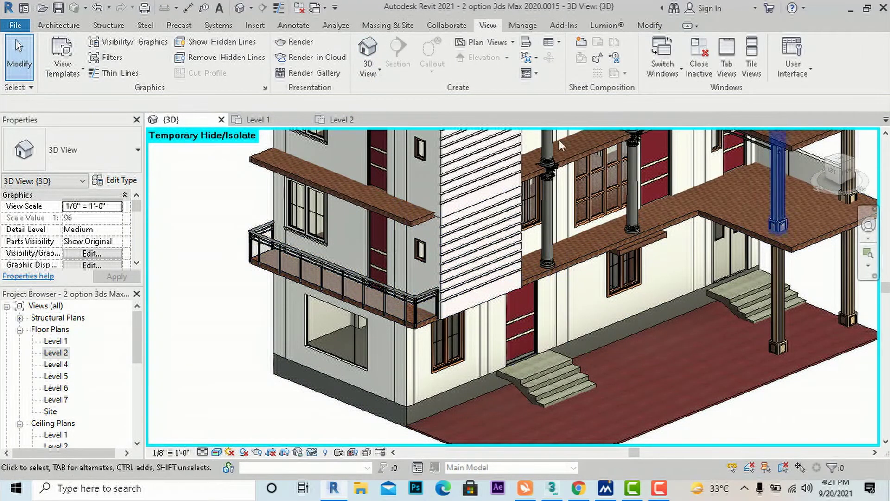
scroll(443, 321, down, 1)
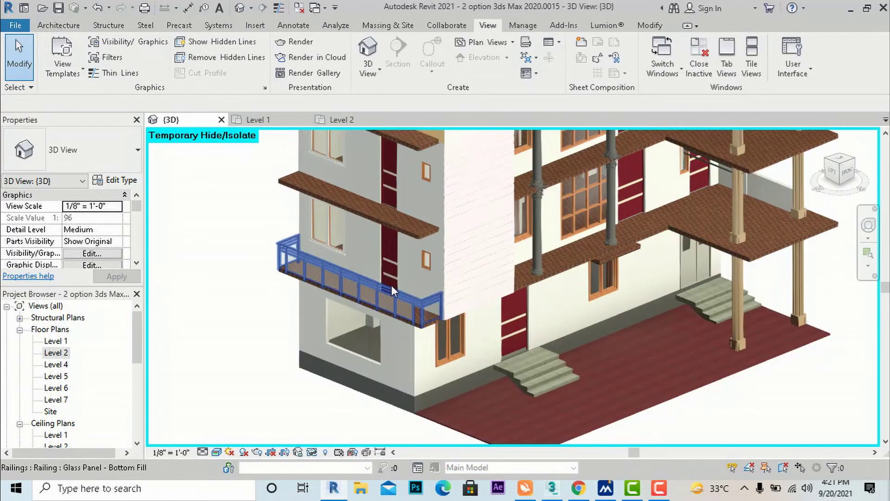
Try to copy the Level 2 balcony railing and paste it aligned to Level 4, then remove the pasted copy.
click(355, 274)
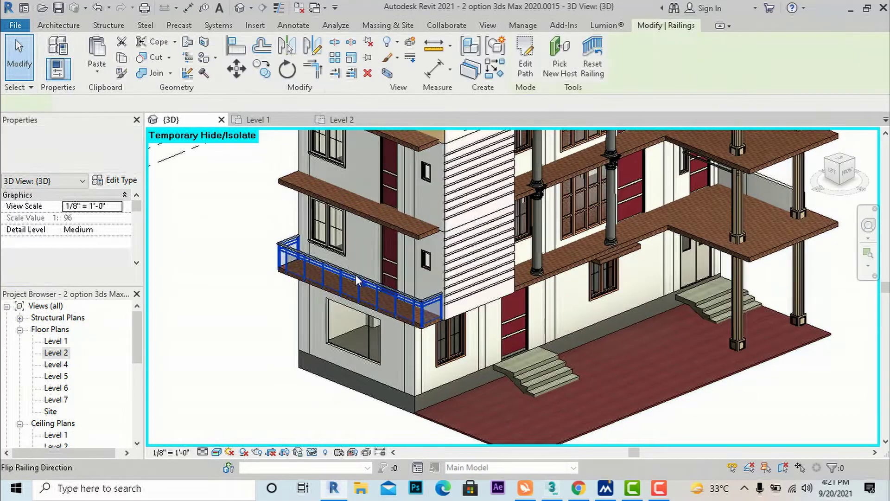
click(123, 58)
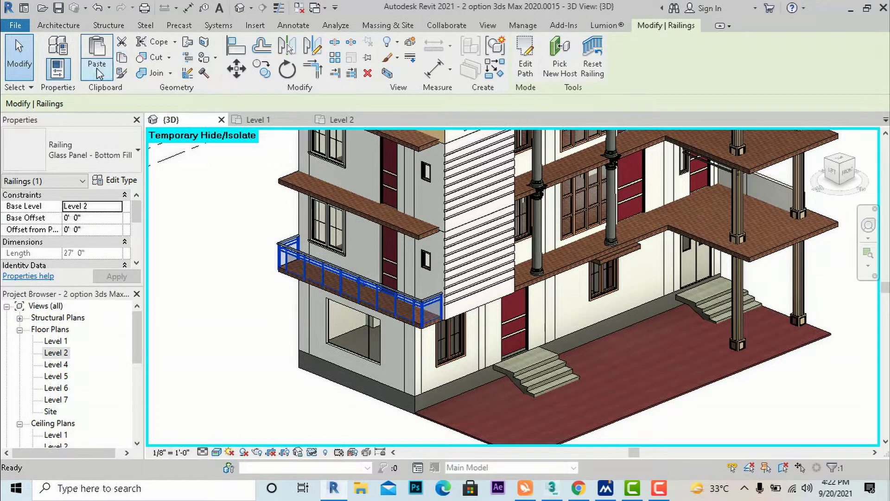
click(97, 69)
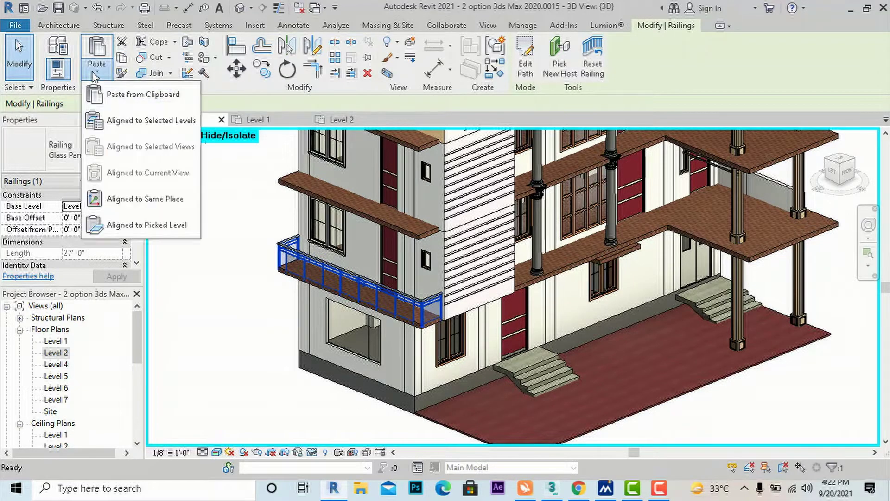
click(123, 119)
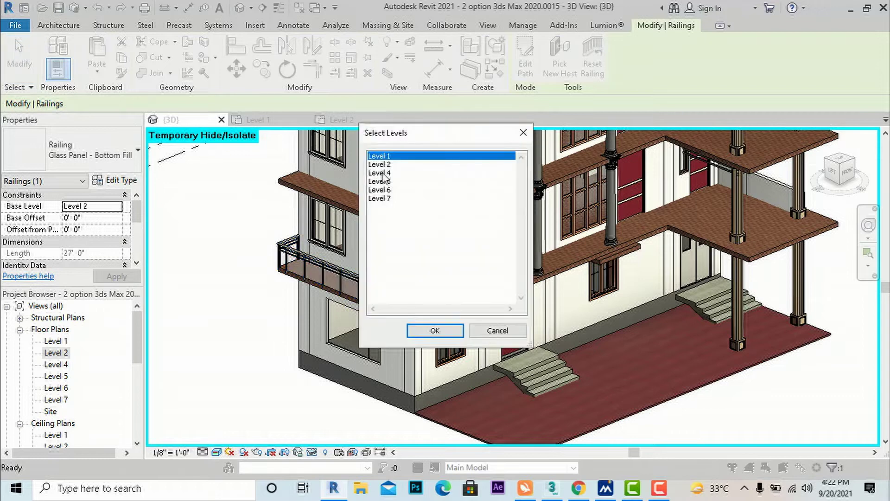
click(384, 172)
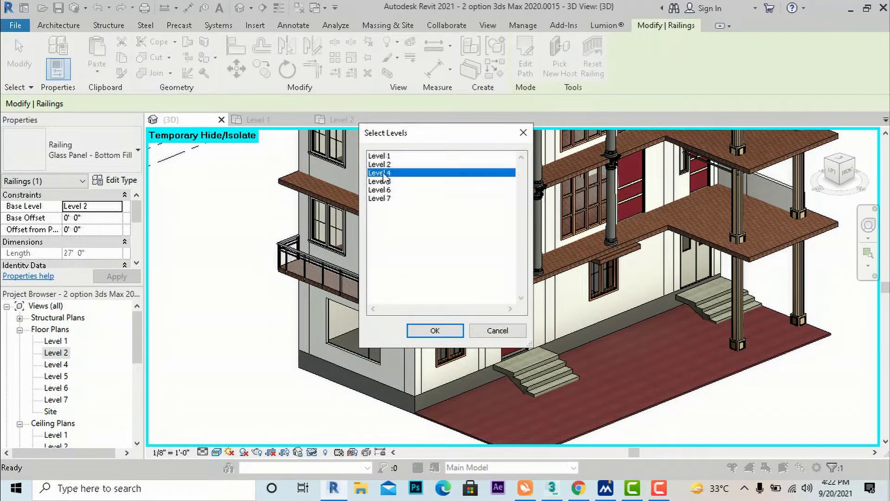
click(431, 331)
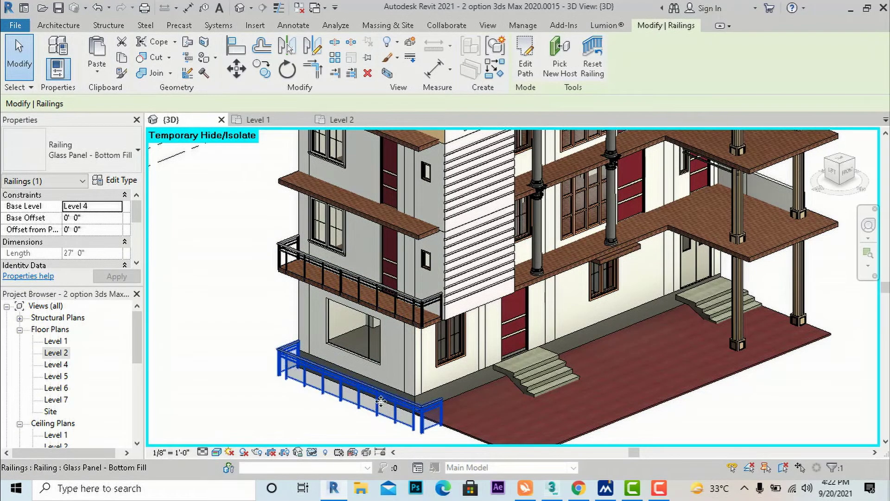
key(Escape)
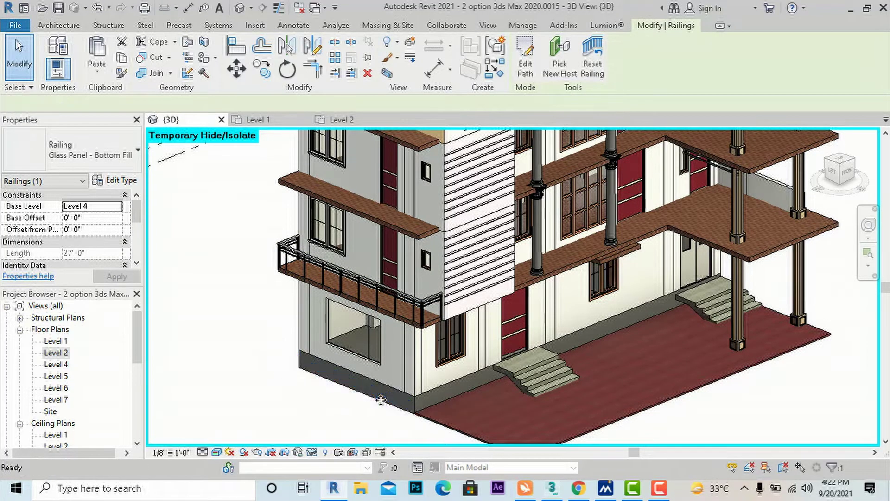
click(370, 296)
key(Escape)
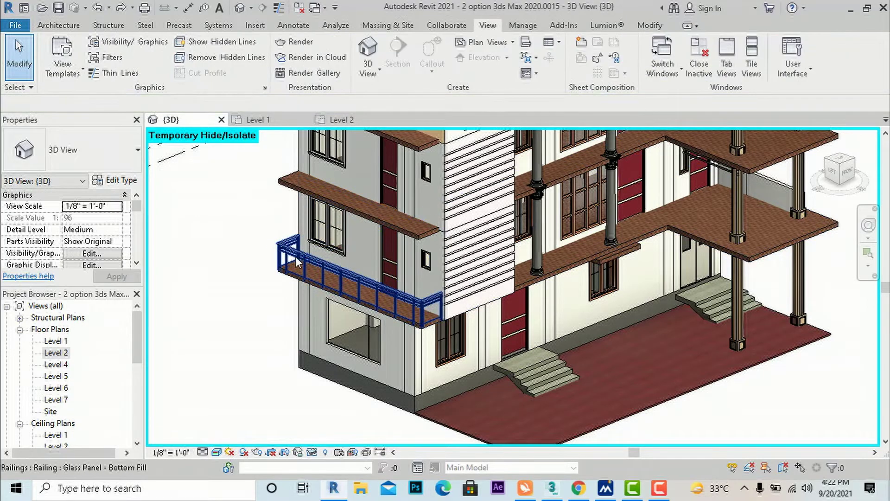
Copy the Level 2 side balcony railing and paste it aligned onto the balcony directly above.
click(369, 297)
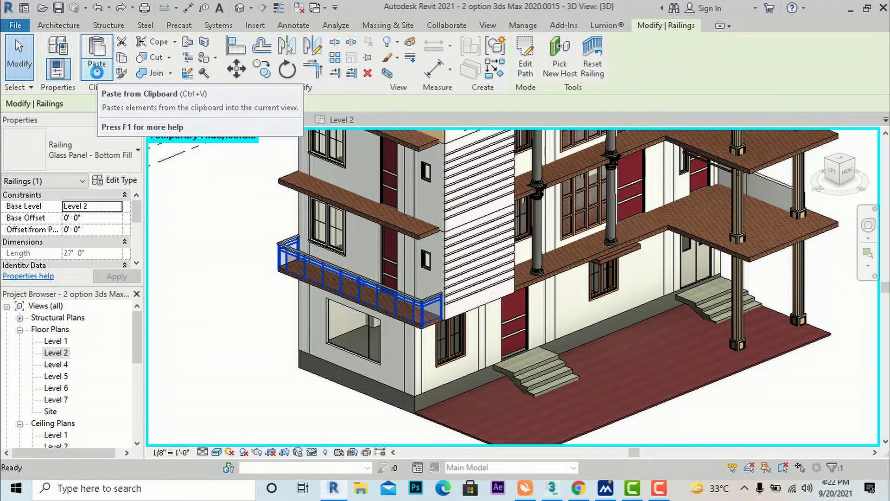
click(96, 74)
click(119, 124)
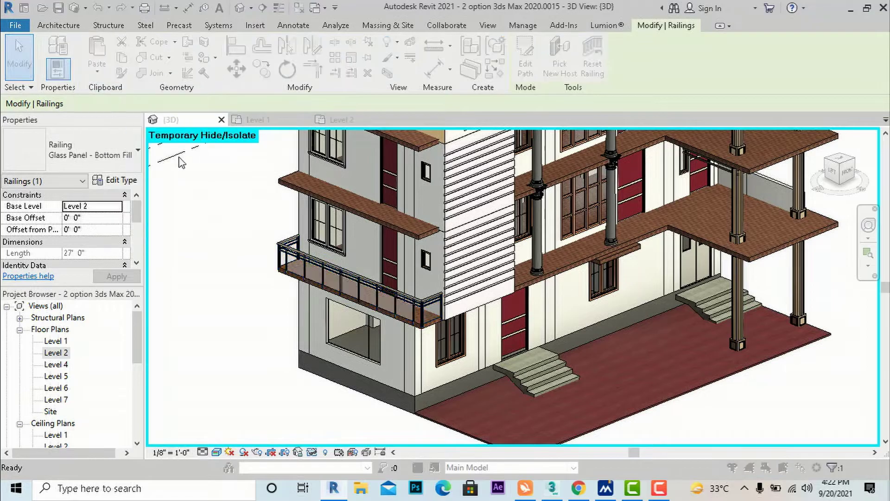
click(378, 182)
click(434, 330)
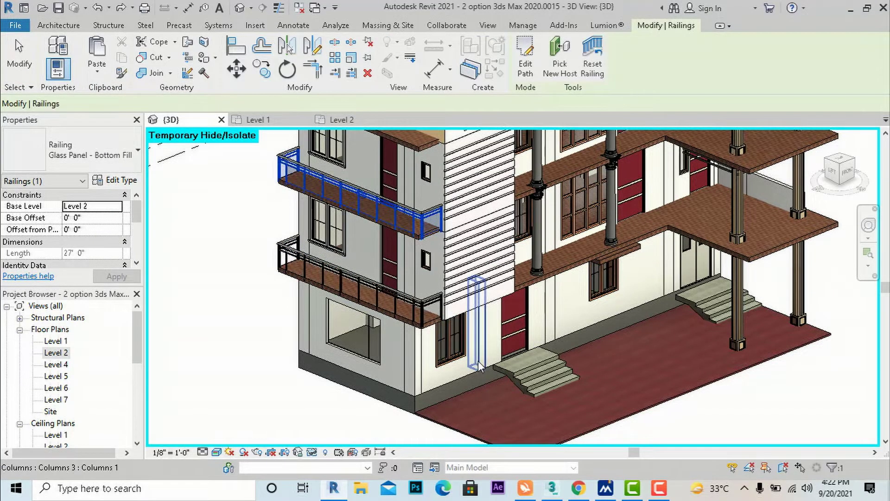
scroll(479, 366, down, 3)
click(303, 331)
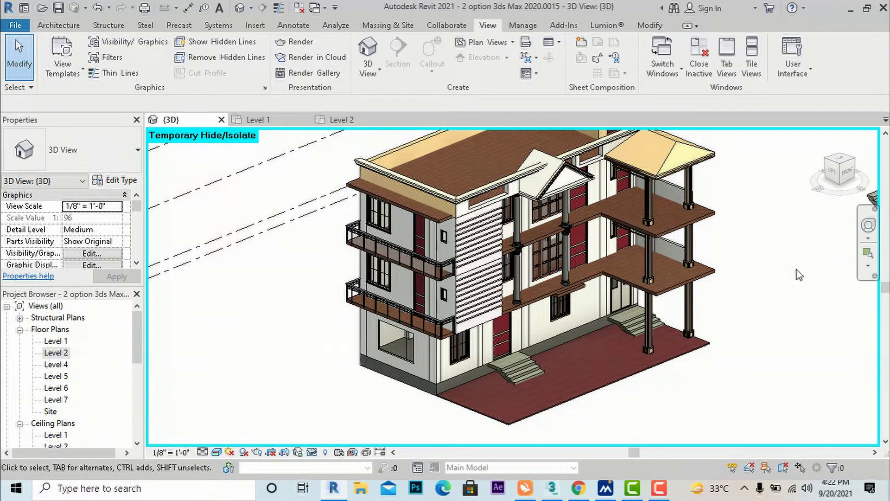
Change the type of the Level 2 side balcony railing to Guardrail - Pipe.
scroll(794, 273, up, 1)
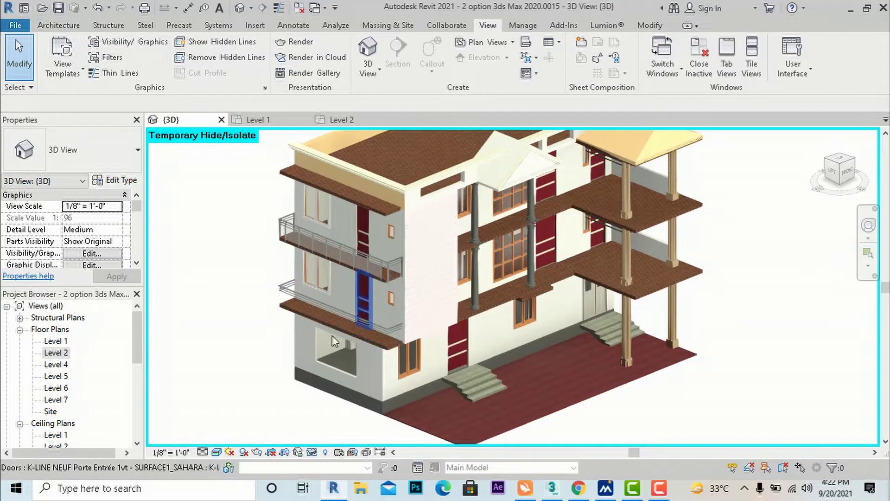
scroll(277, 360, up, 1)
scroll(277, 360, up, 1)
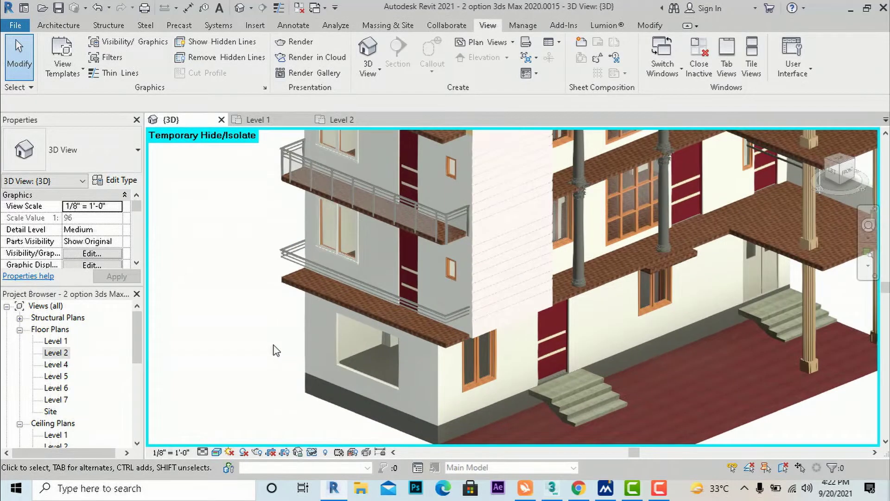
click(330, 279)
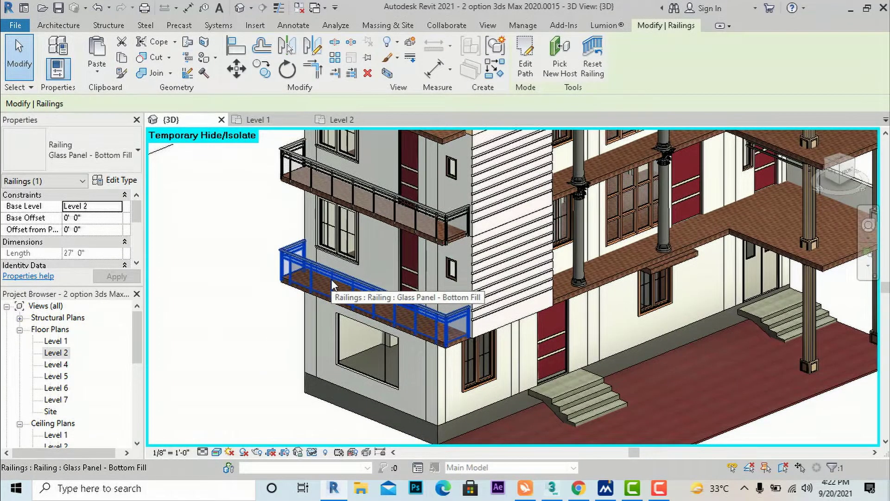
click(116, 168)
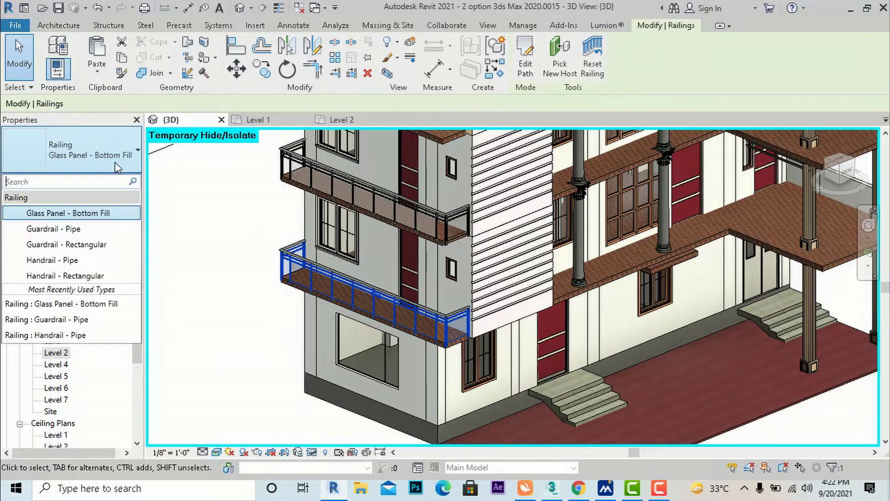
click(96, 230)
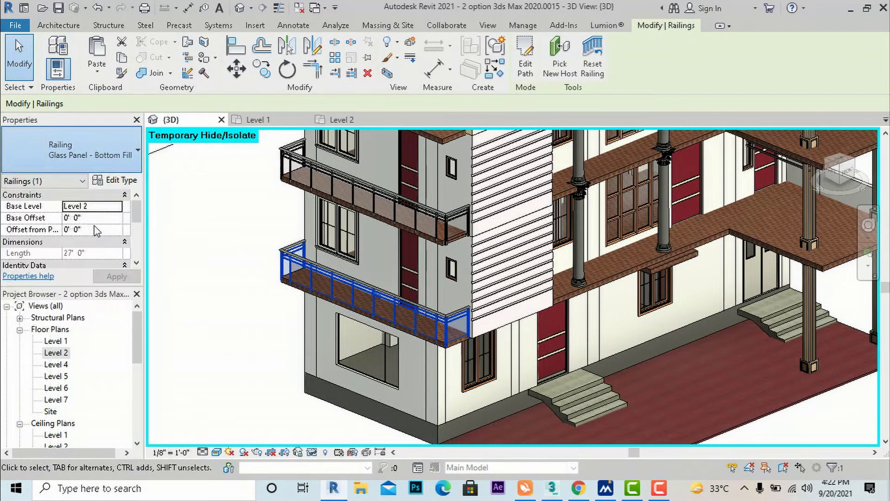
click(231, 293)
scroll(352, 301, up, 3)
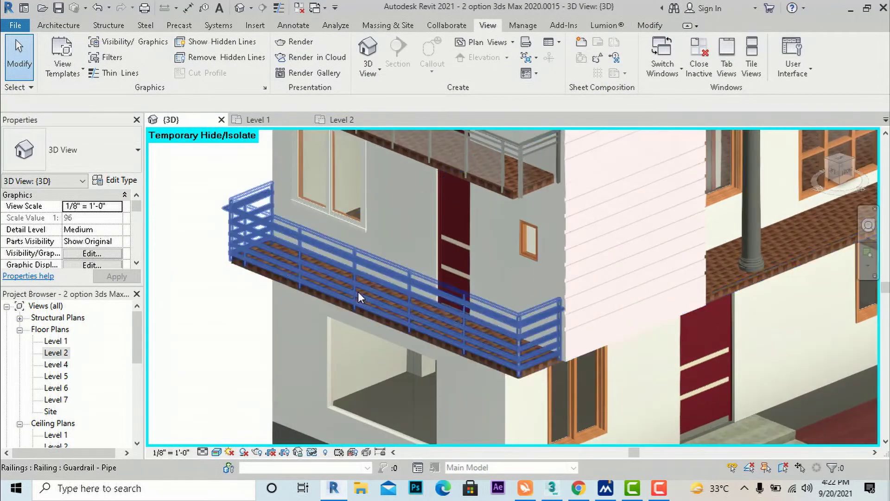
Switch the Level 2 side balcony railing to the Guardrail - Rectangular type.
click(306, 258)
click(90, 158)
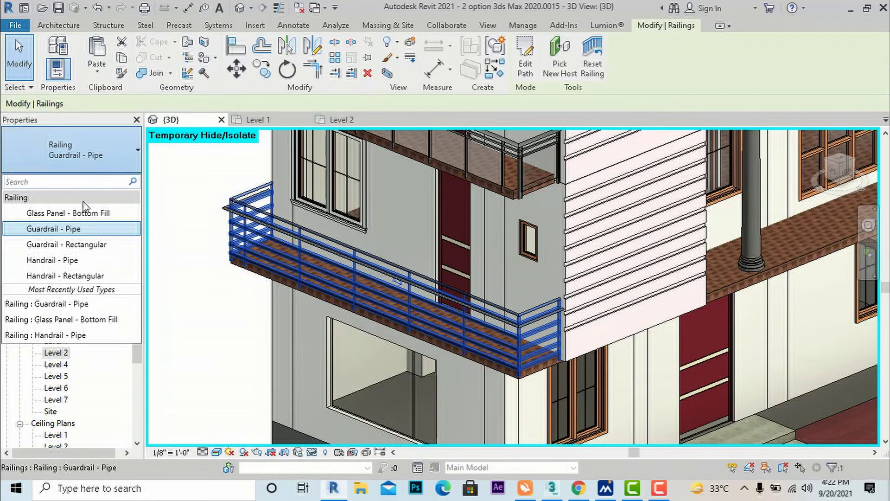
click(84, 245)
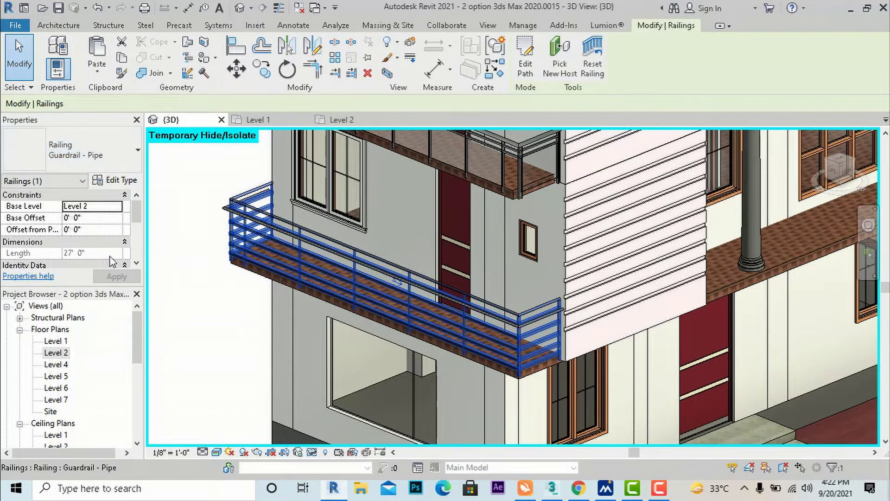
click(193, 284)
scroll(279, 255, up, 3)
scroll(505, 251, down, 2)
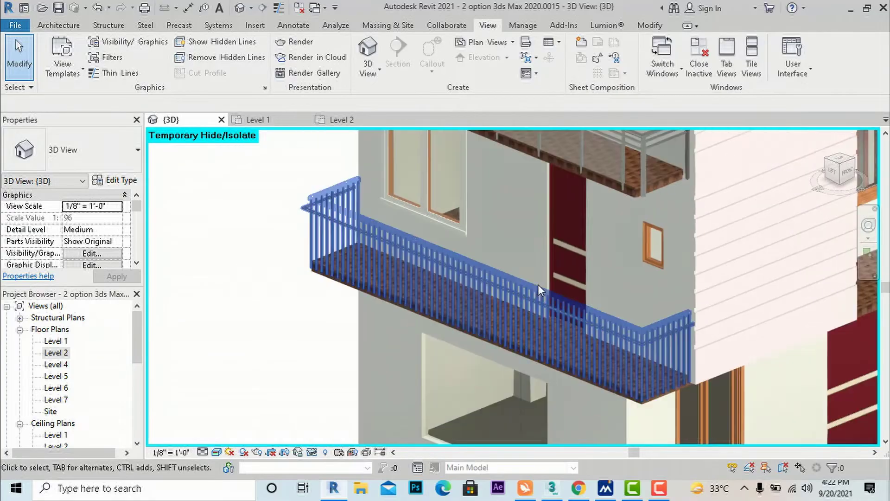
scroll(537, 285, down, 1)
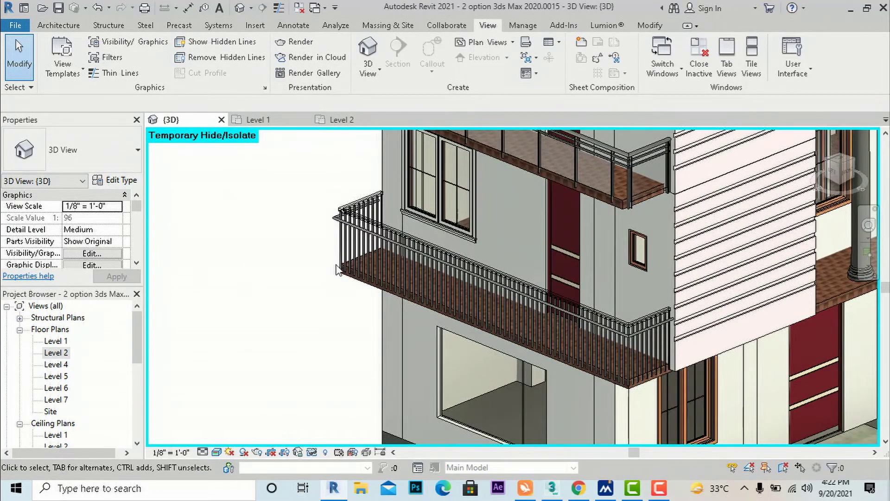
Set the Level 2 side balcony railing's type to Handrail - Pipe.
click(393, 248)
click(77, 153)
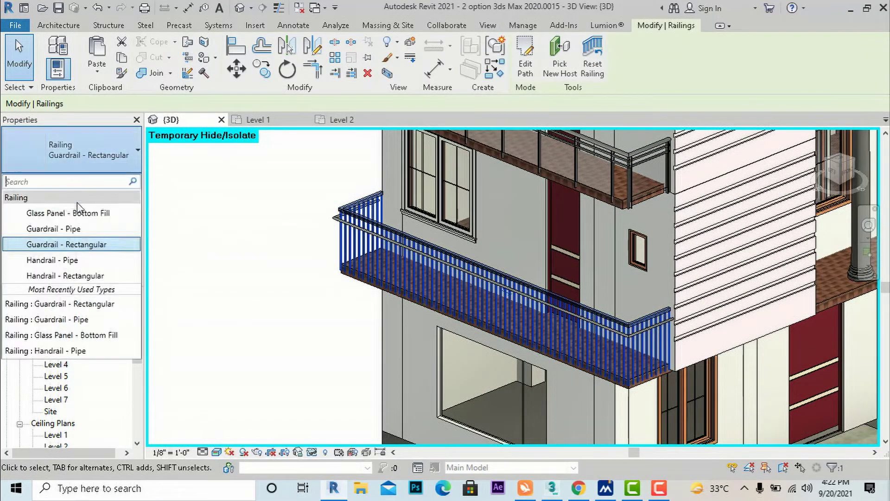
click(74, 266)
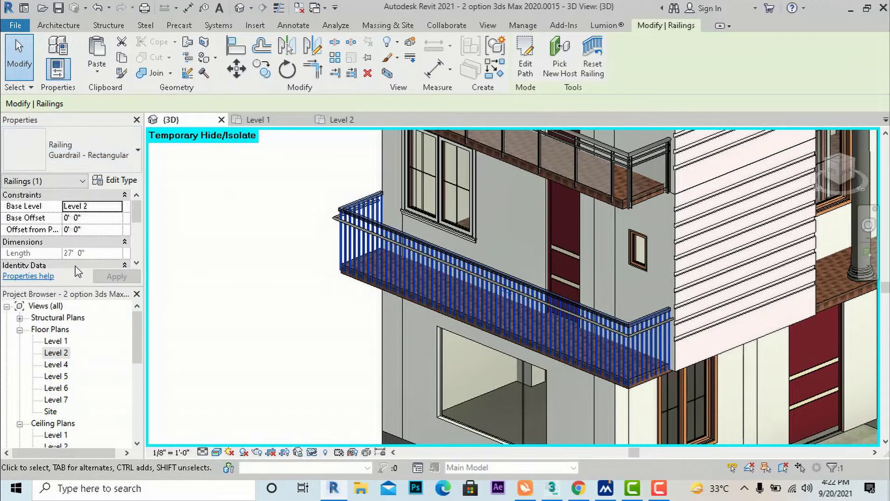
click(252, 290)
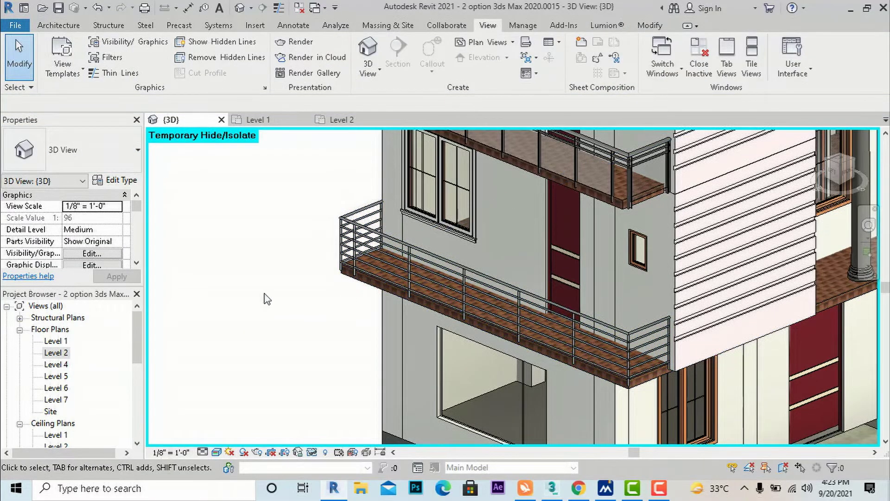
scroll(267, 298, down, 5)
scroll(267, 298, down, 3)
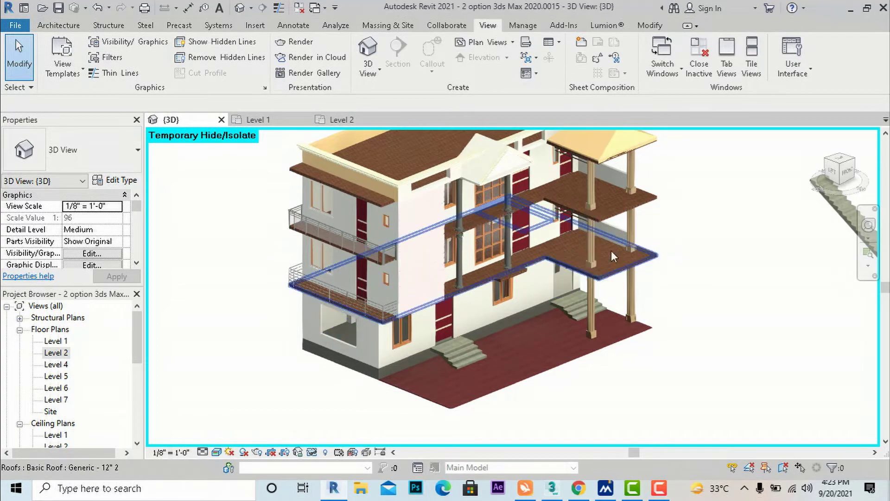
In the Level 2 floor plan, start a sketched railing path with a segment about 16' - 2" long from the wall along the front balcony's outer side.
double_click(60, 353)
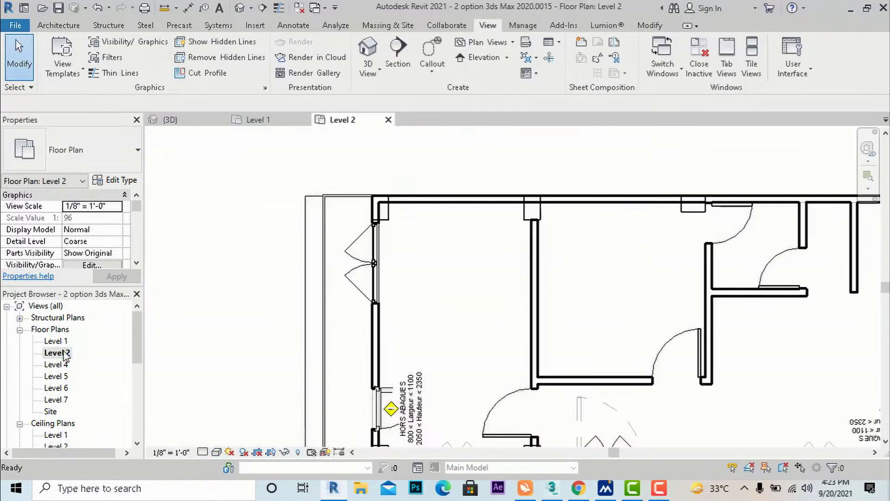
scroll(364, 218, down, 5)
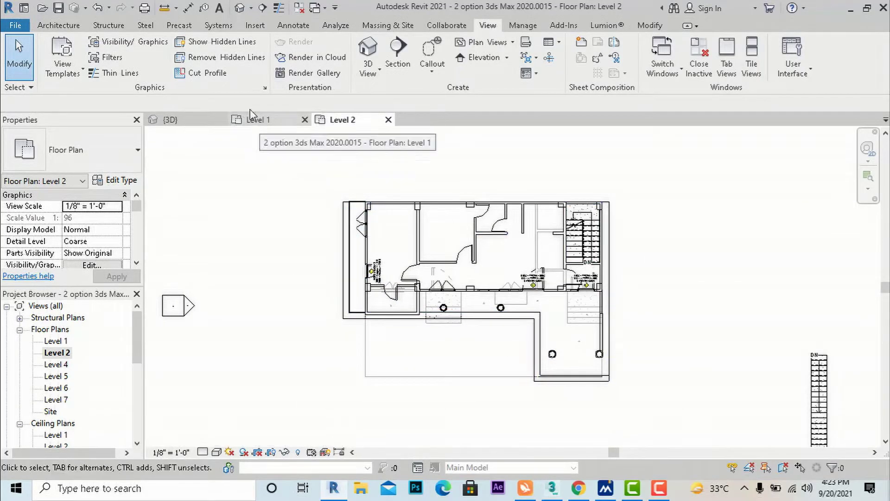
click(71, 26)
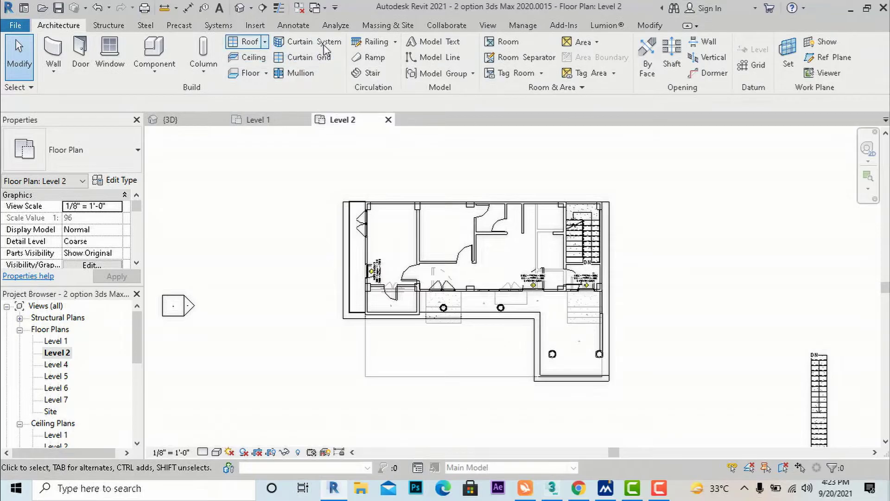
click(394, 42)
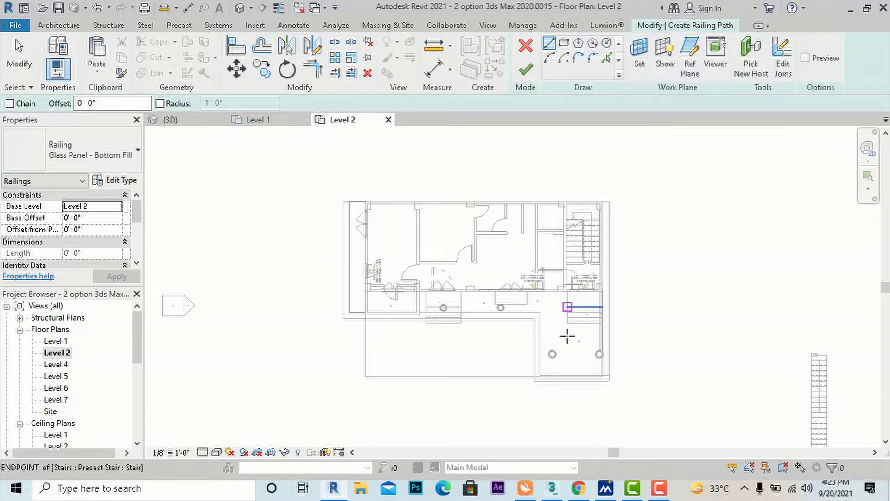
scroll(576, 384, up, 3)
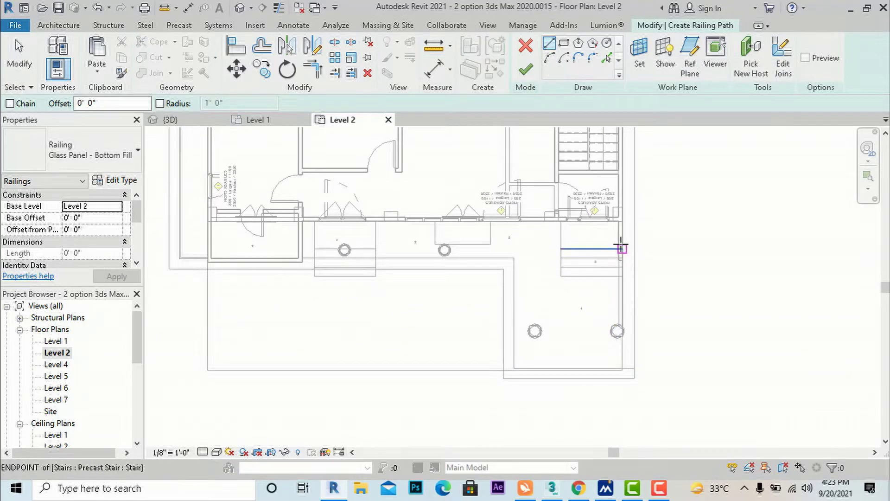
click(622, 221)
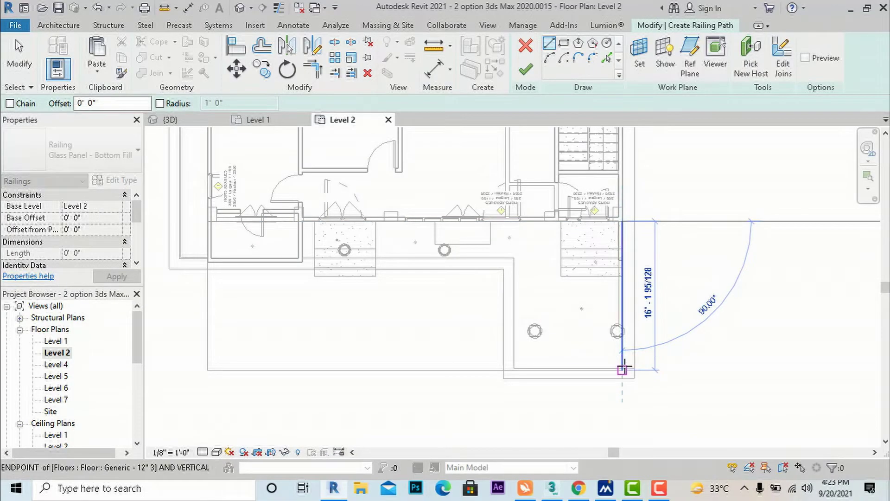
click(621, 369)
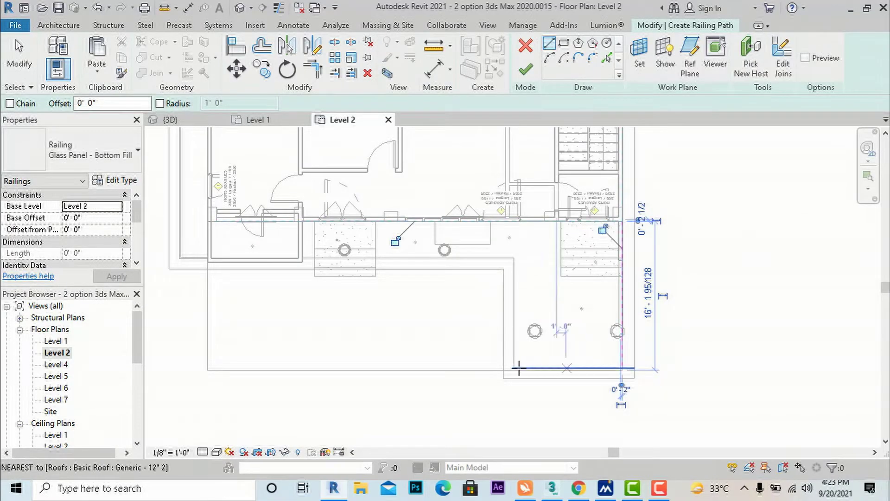
Draw the path's 11' - 11" segment along the projecting balcony's inner side and the 22' - 11 3/4" segment to the side room's wall.
click(526, 302)
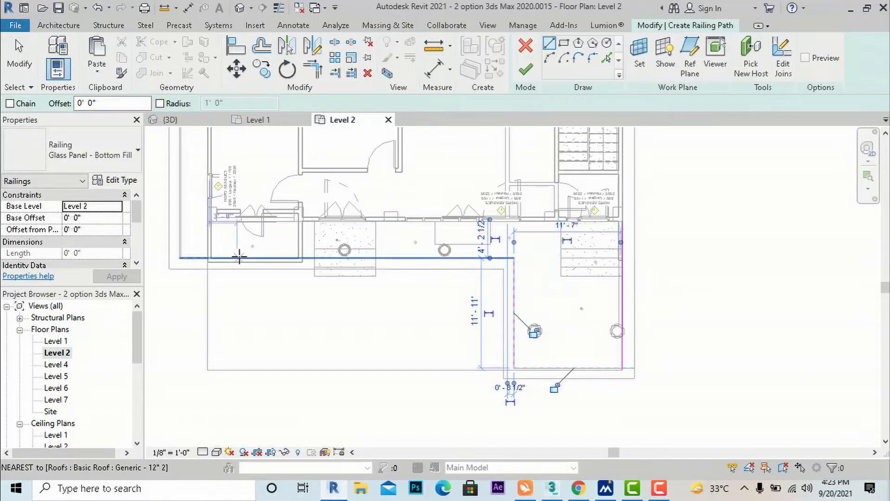
click(306, 262)
scroll(306, 262, up, 2)
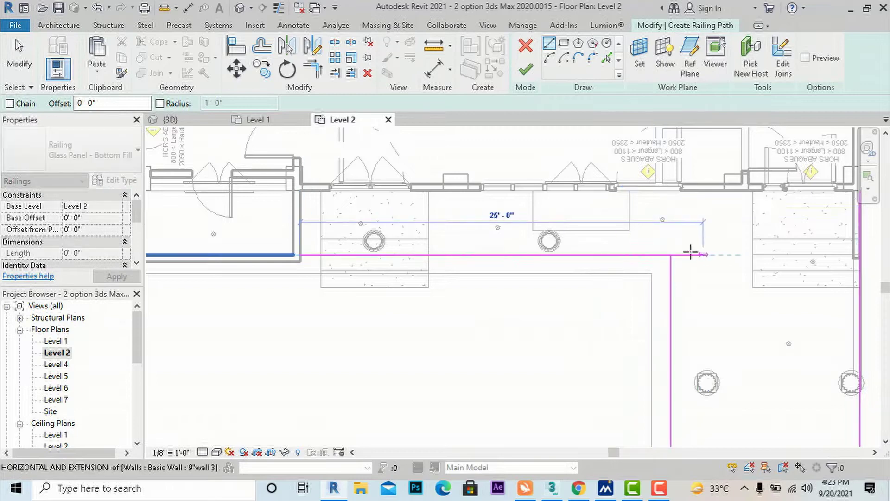
click(670, 254)
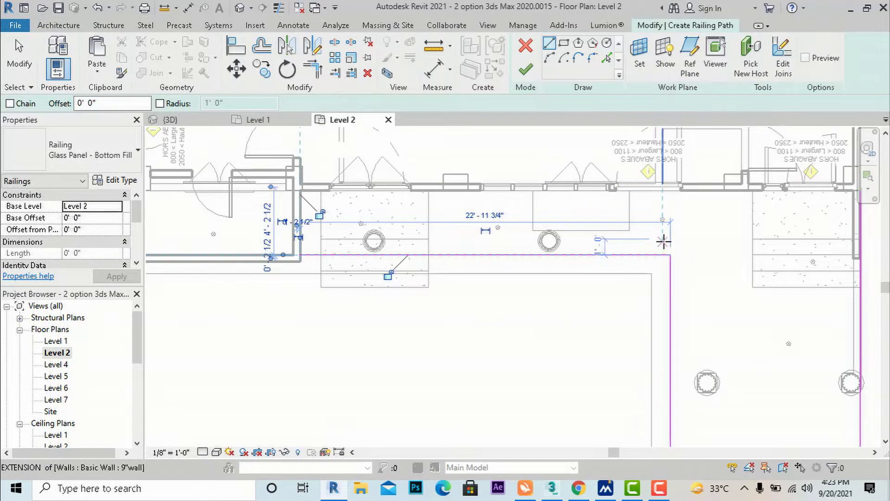
scroll(473, 190, down, 2)
key(Escape)
key(Escape)
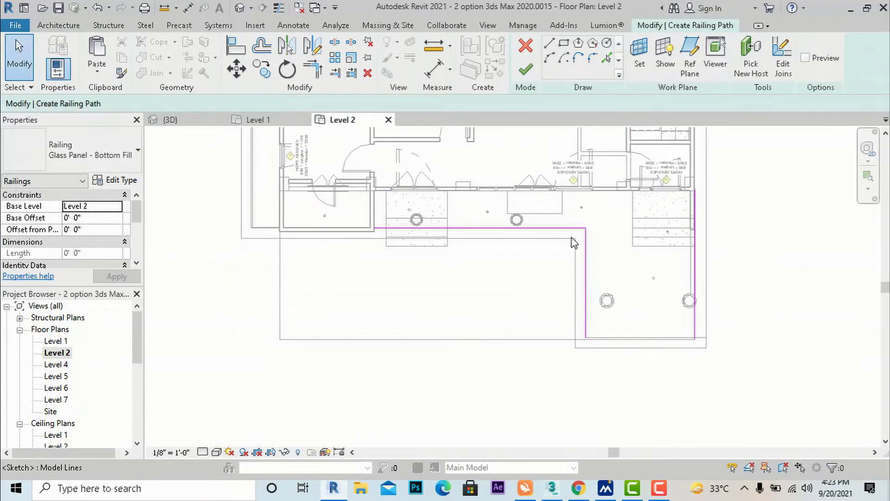
Try to finish the railing with the projecting balcony's front edge still open, then return to the sketch.
scroll(686, 343, up, 3)
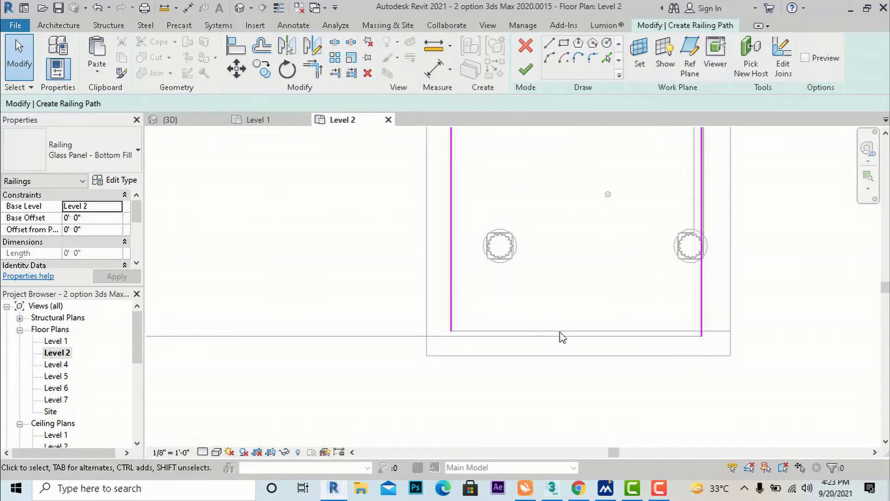
click(525, 70)
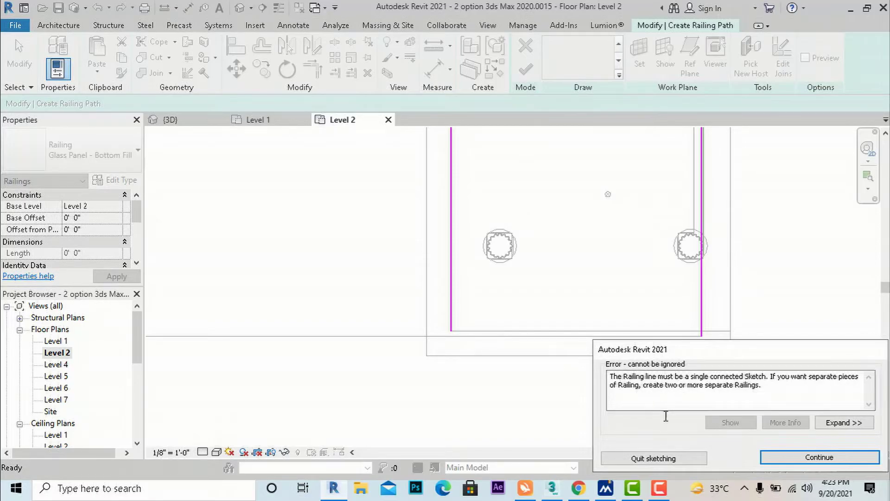
click(788, 458)
Draw the missing path segment along the projecting balcony's front edge, from the inner side line's end to the outer side line.
click(549, 43)
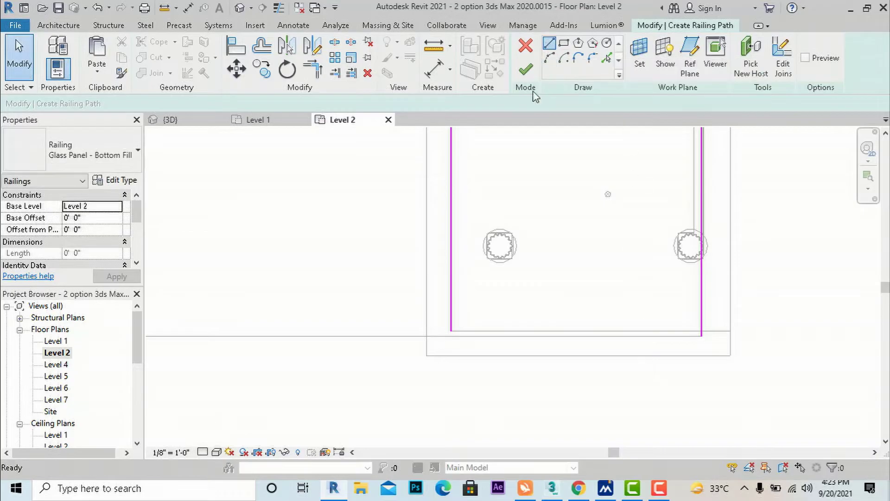
click(452, 331)
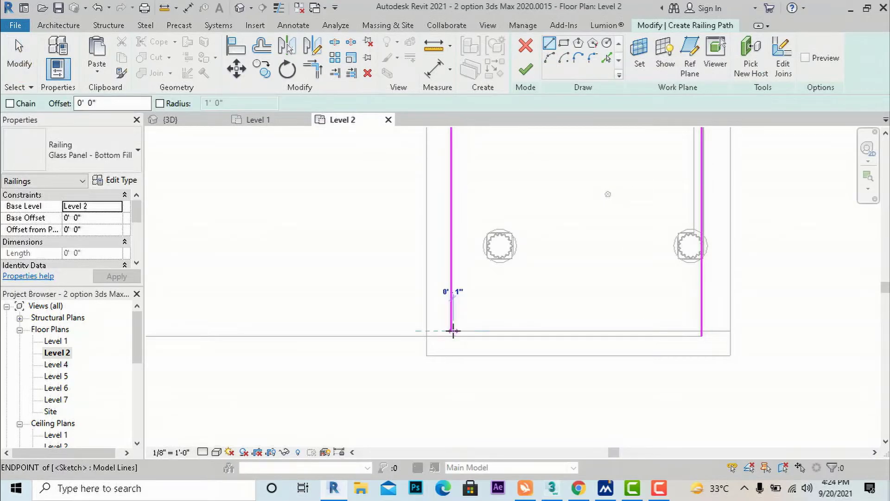
click(702, 331)
scroll(720, 347, up, 2)
scroll(721, 347, up, 2)
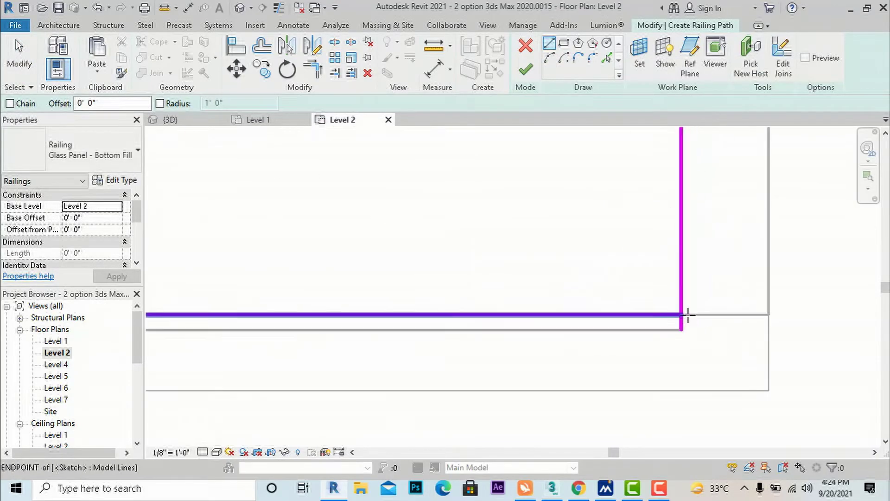
key(Escape)
key(Escape)
Trim the path's front edge and outer side lines into a clean corner at the projecting balcony, and finish the railing.
click(322, 74)
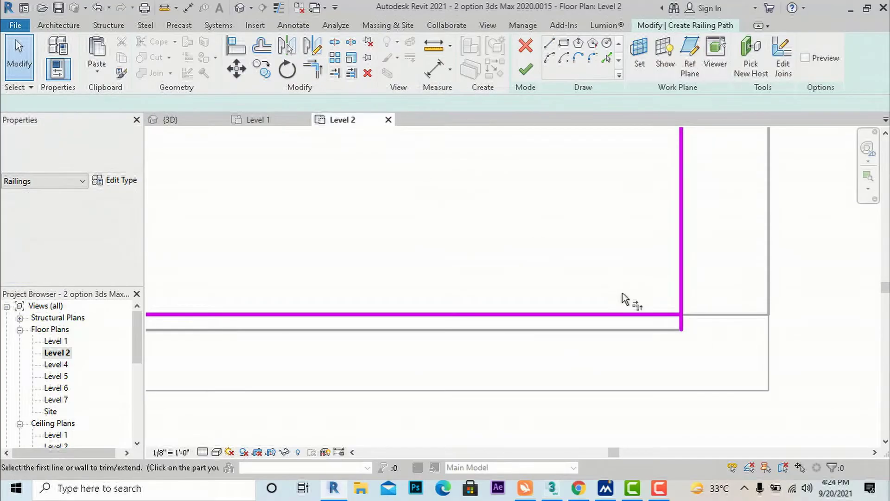
click(633, 315)
click(682, 288)
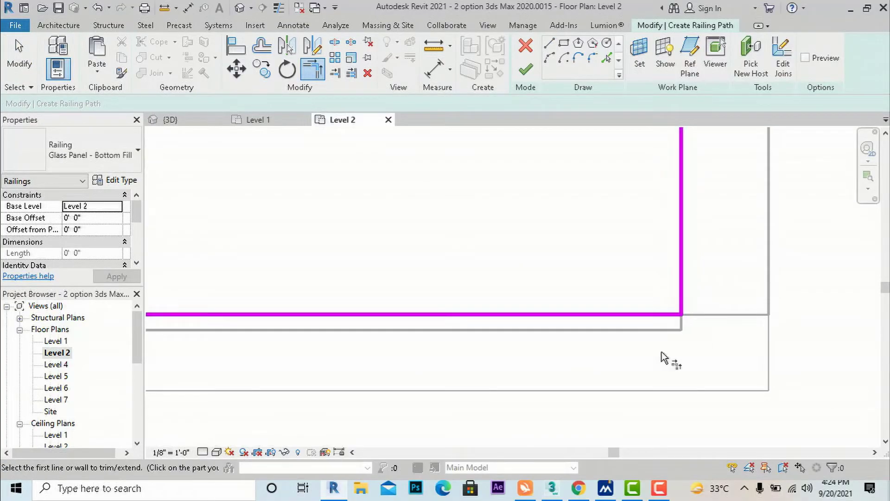
scroll(650, 397, down, 5)
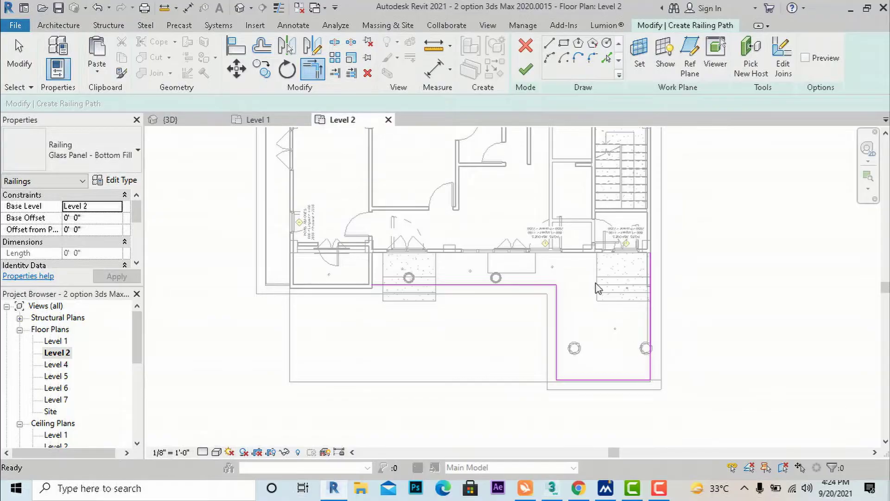
key(Escape)
click(525, 71)
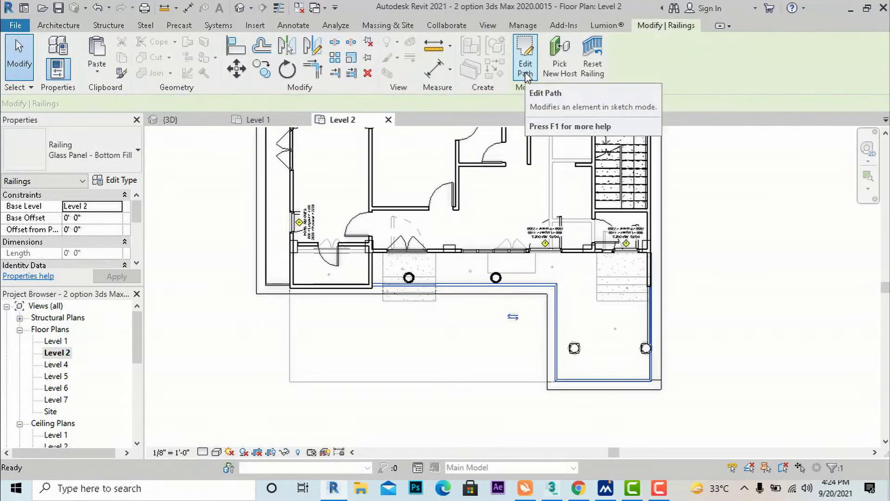
key(Escape)
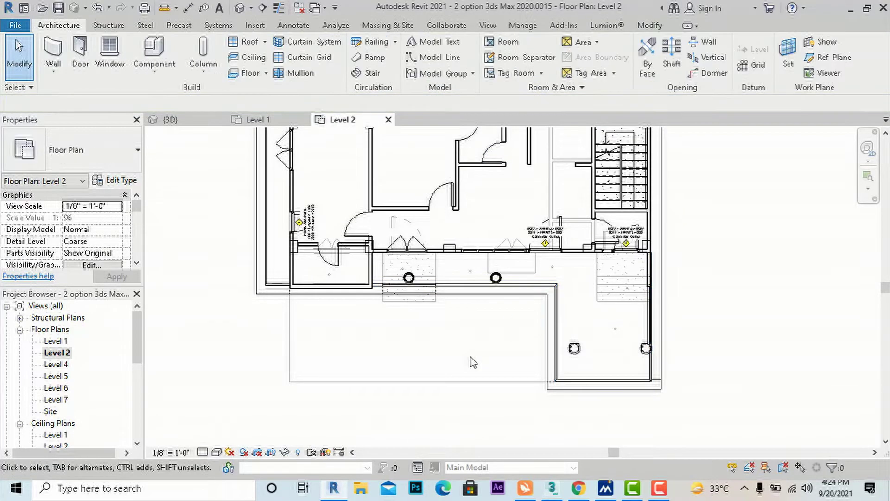
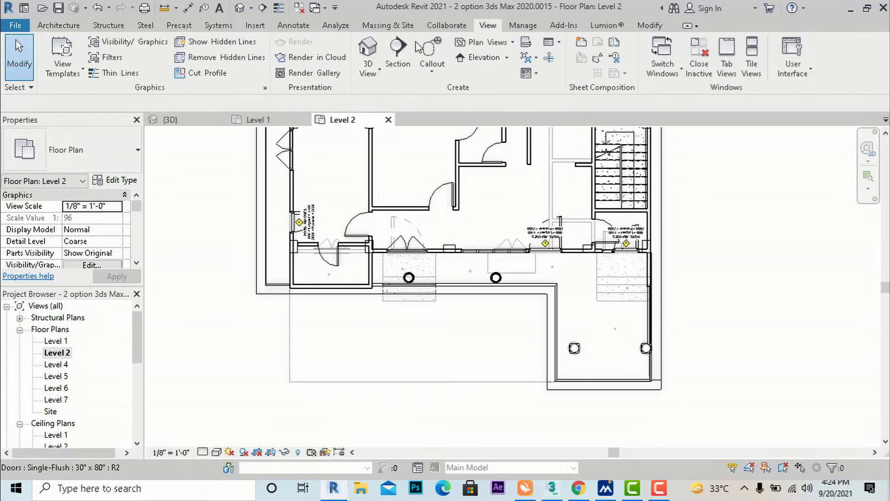
Open the 3D view and examine how the new glass railing sits along the Level 2 front balcony's edges and corner.
click(374, 46)
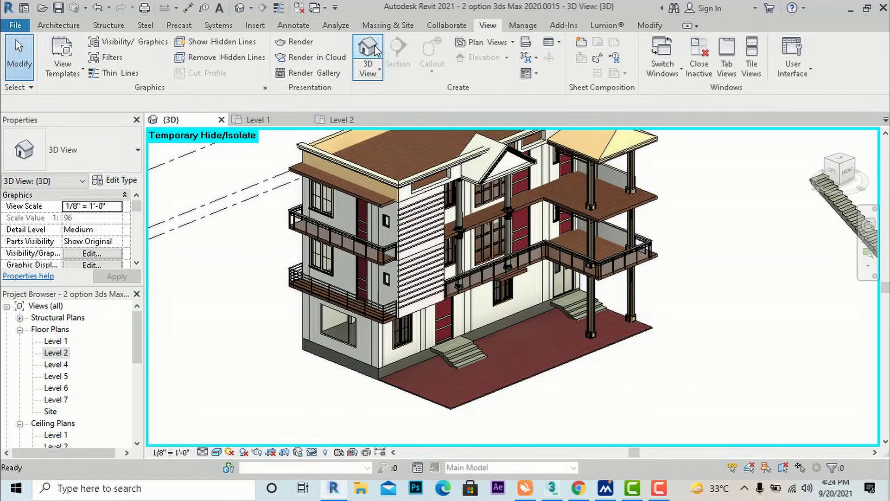
scroll(649, 278, up, 5)
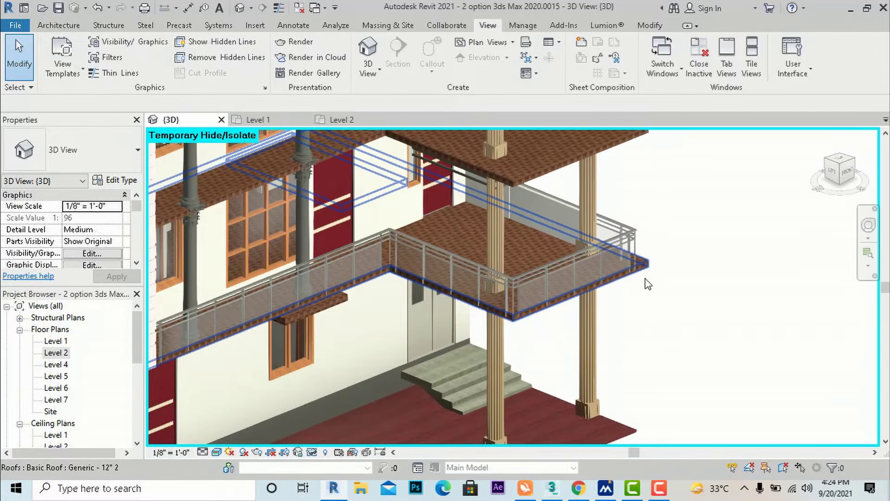
scroll(728, 339, down, 3)
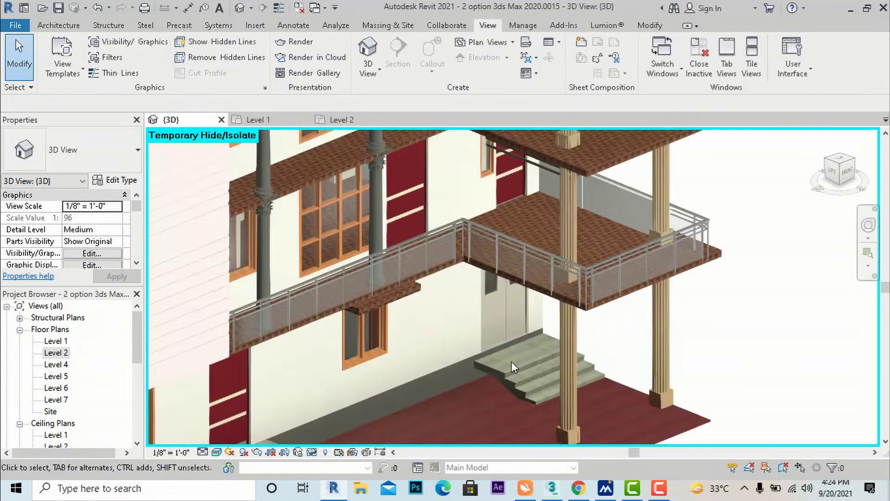
scroll(556, 334, up, 4)
scroll(597, 303, up, 2)
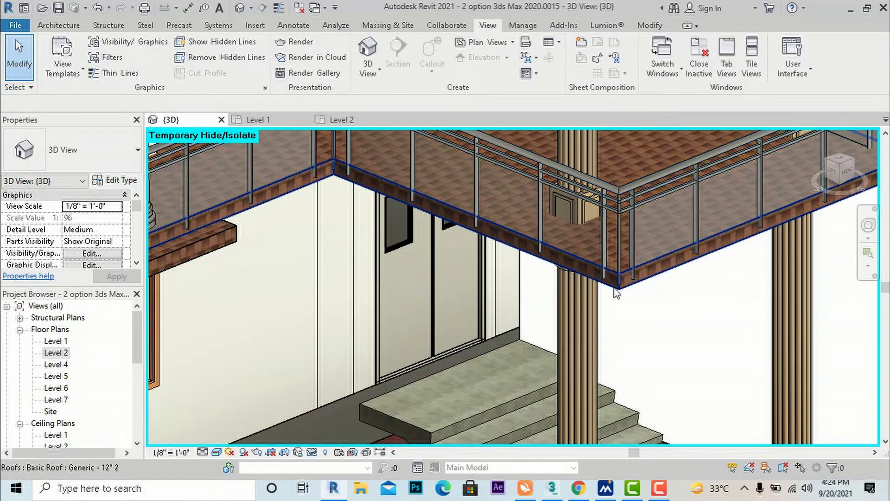
scroll(672, 325, down, 4)
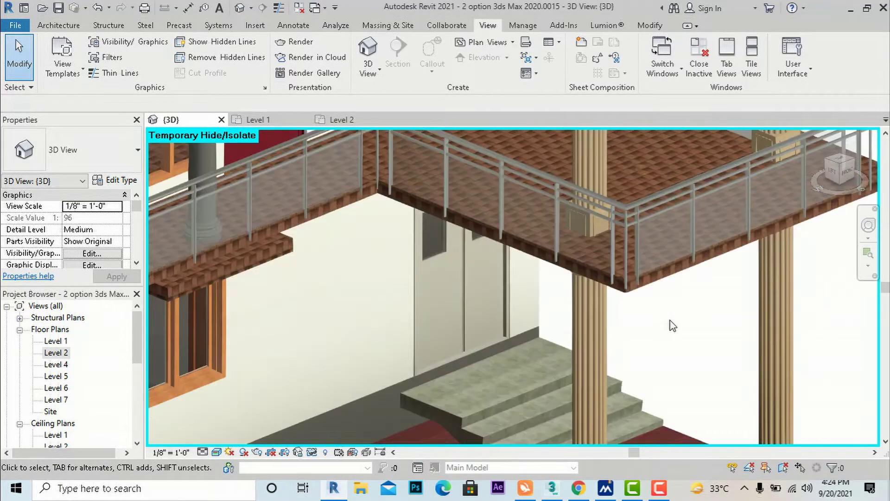
Try an offset from path of 1" on the Level 2 front balcony's glass railing.
click(564, 216)
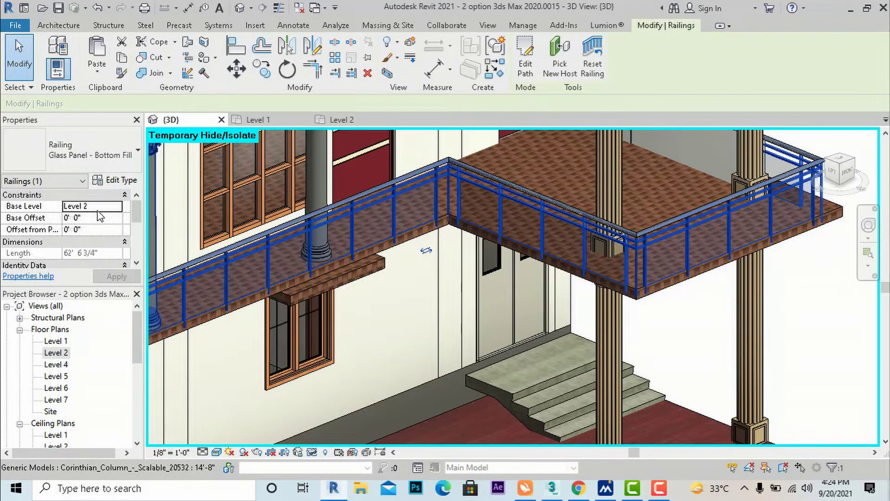
scroll(105, 221, down, 1)
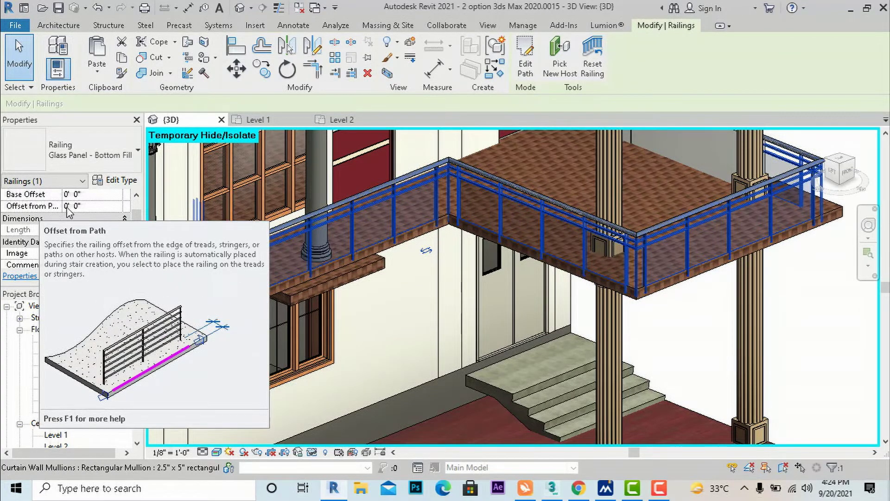
click(91, 207)
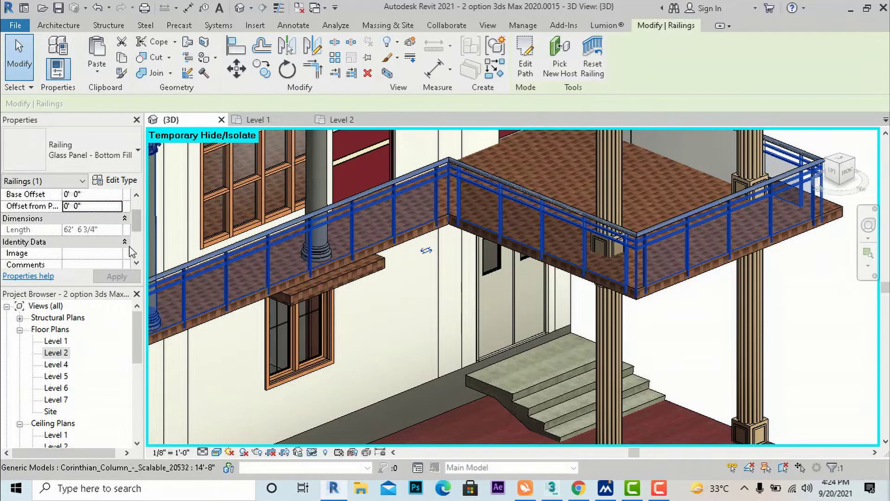
double_click(91, 207)
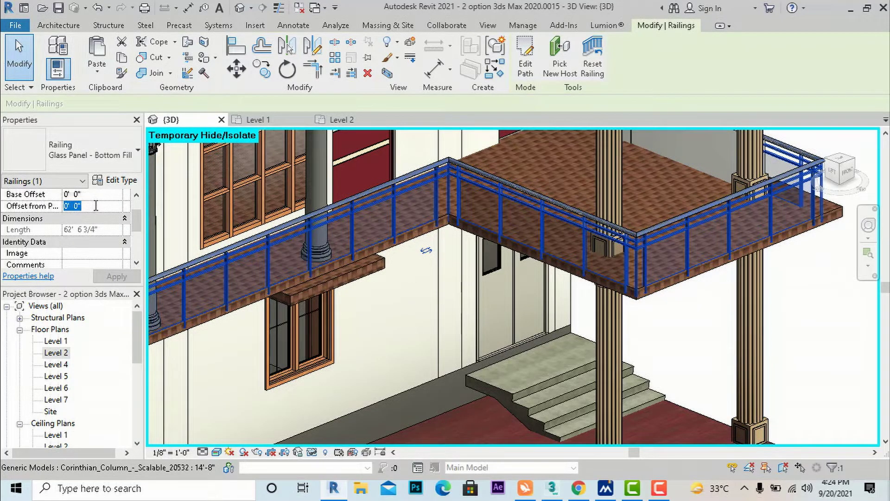
text(1)
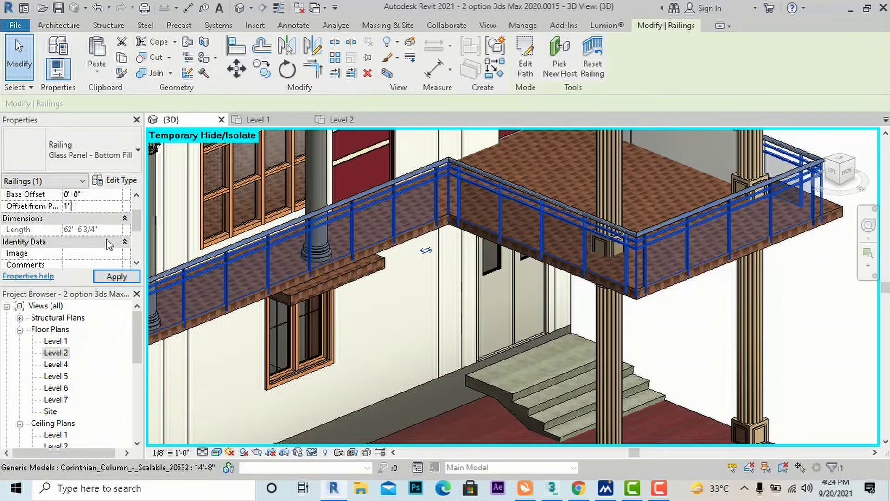
click(113, 278)
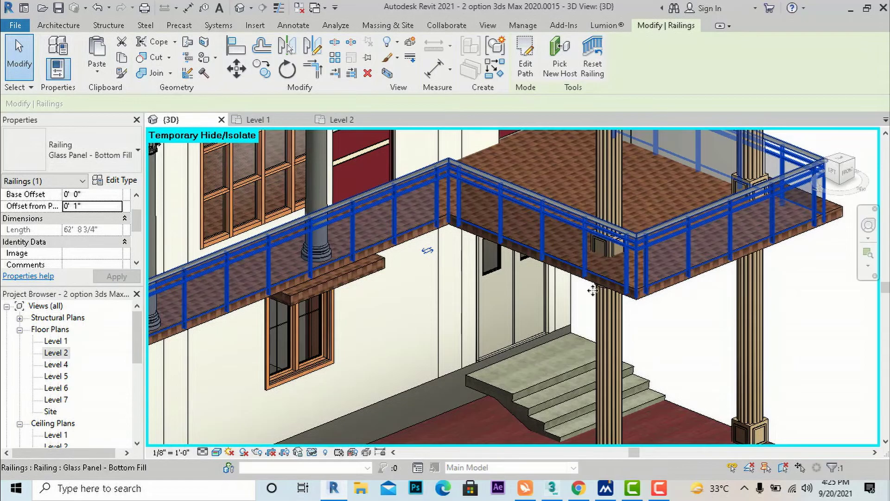
Set the front balcony railing's offset from path to -2" and deselect it.
click(97, 207)
text(-)
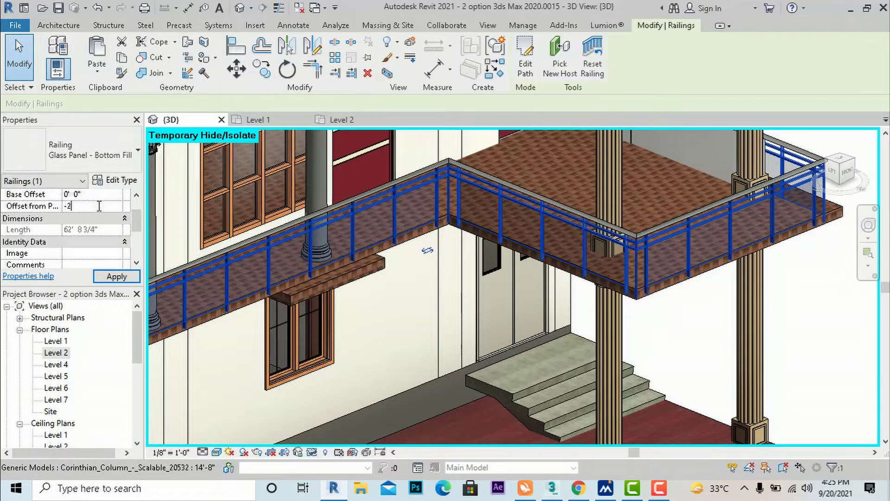
text(2")
click(115, 277)
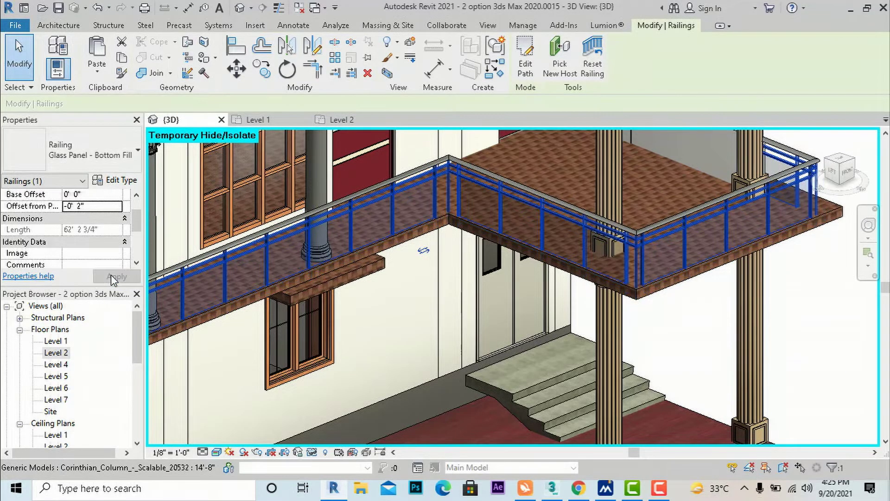
shift+middle_drag(363, 270, 343, 279)
shift+middle_drag(599, 275, 673, 274)
scroll(672, 274, down, 4)
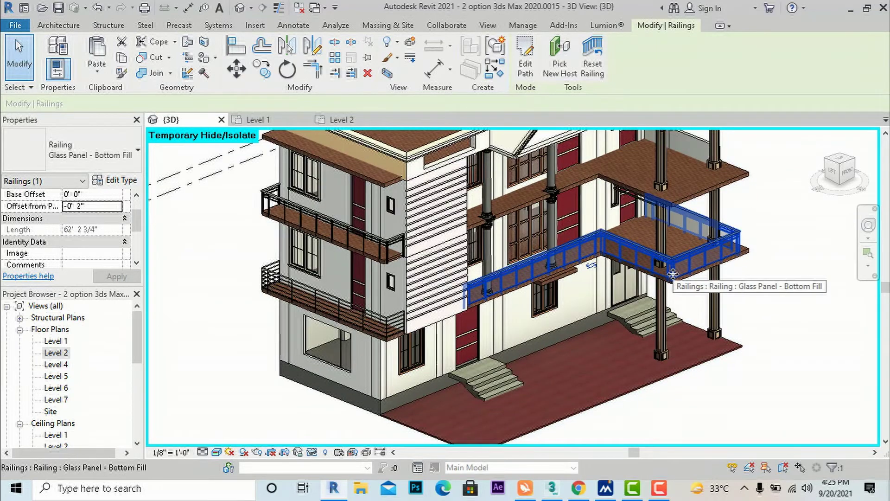
key(Escape)
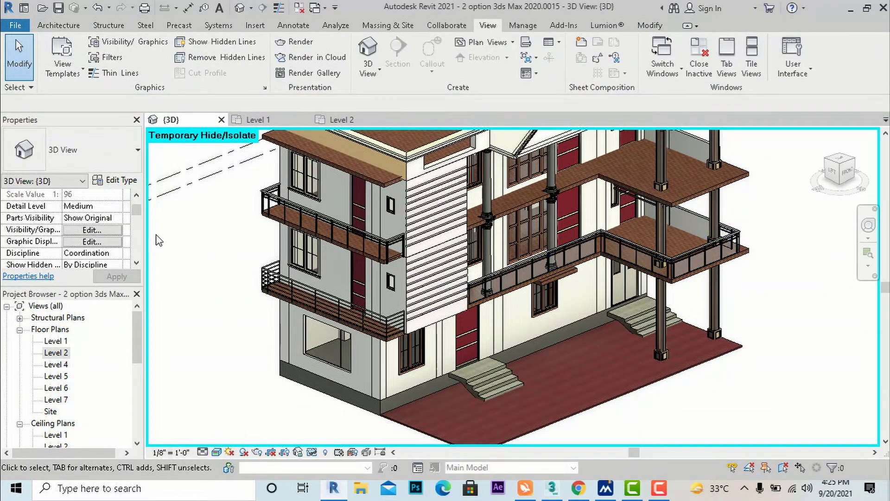
Review the front balcony railing's type properties, including the top rail height, and close them without changes.
click(125, 182)
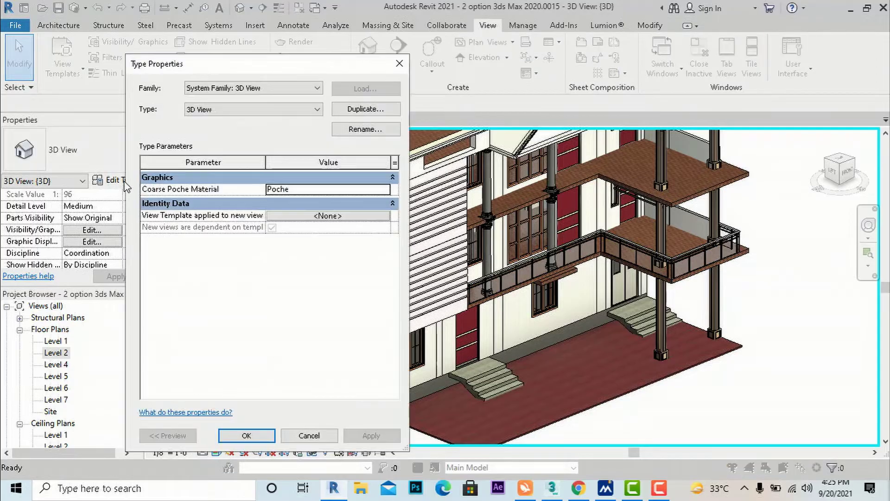
click(399, 63)
click(618, 249)
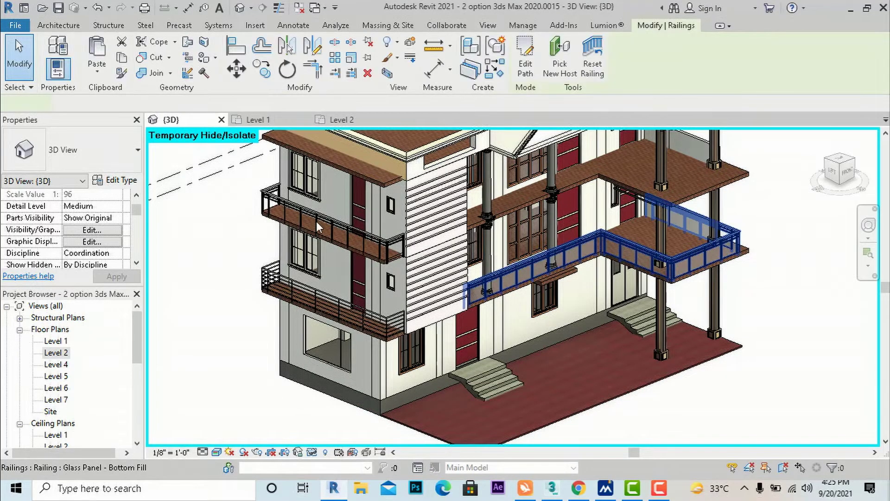
click(122, 182)
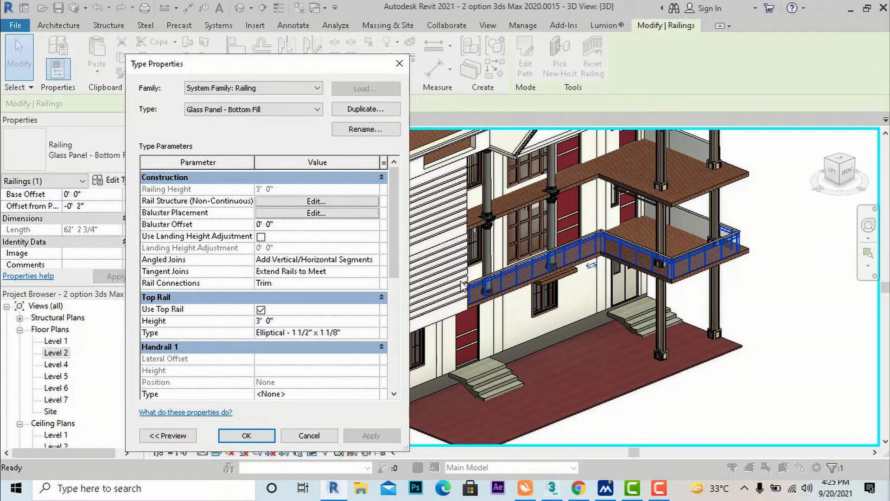
click(286, 323)
click(399, 64)
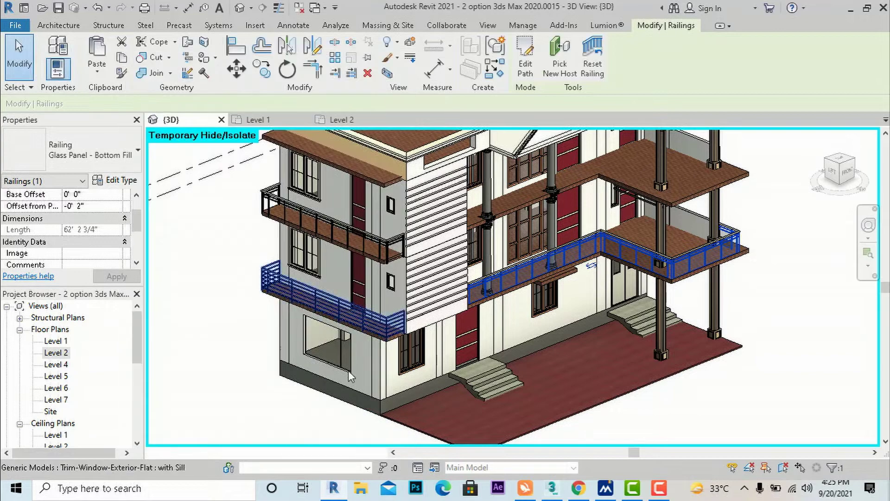
click(263, 395)
scroll(327, 381, down, 4)
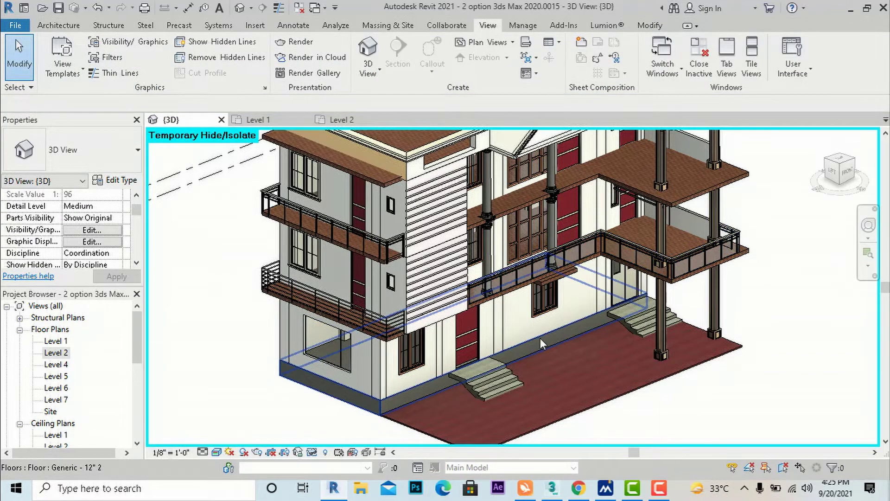
scroll(383, 329, down, 2)
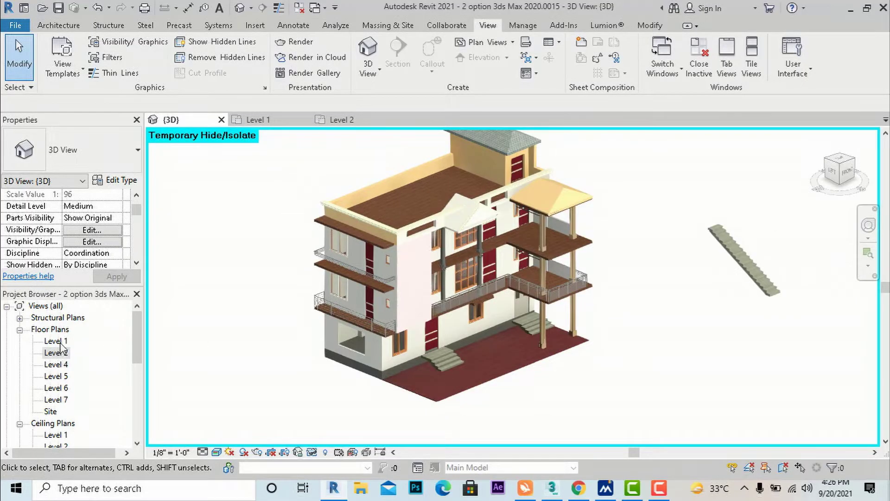
double_click(58, 341)
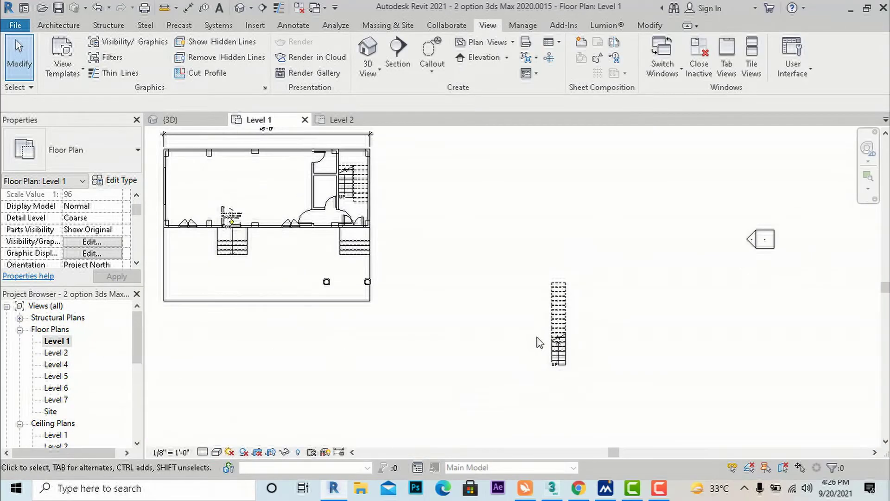
scroll(539, 342, down, 1)
click(59, 25)
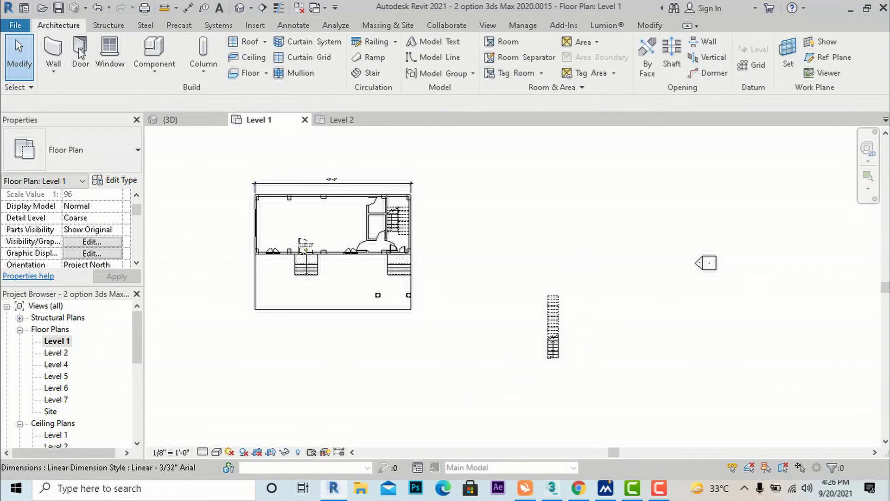
click(396, 42)
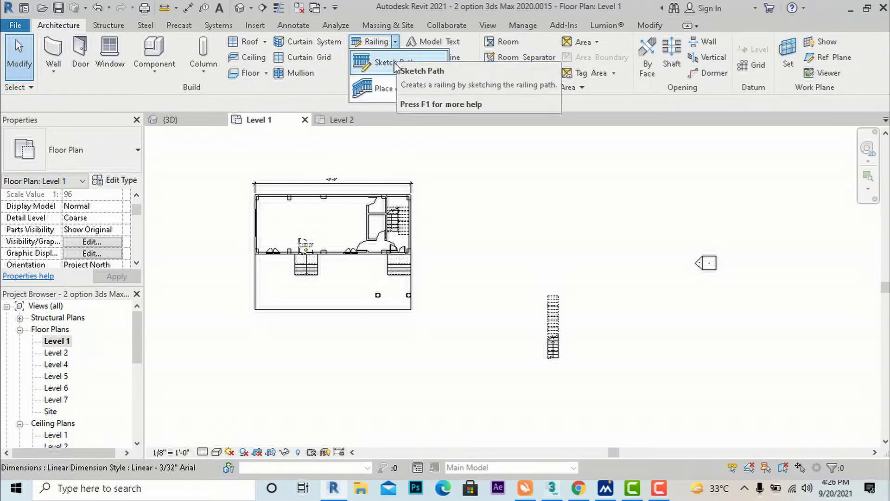
click(396, 65)
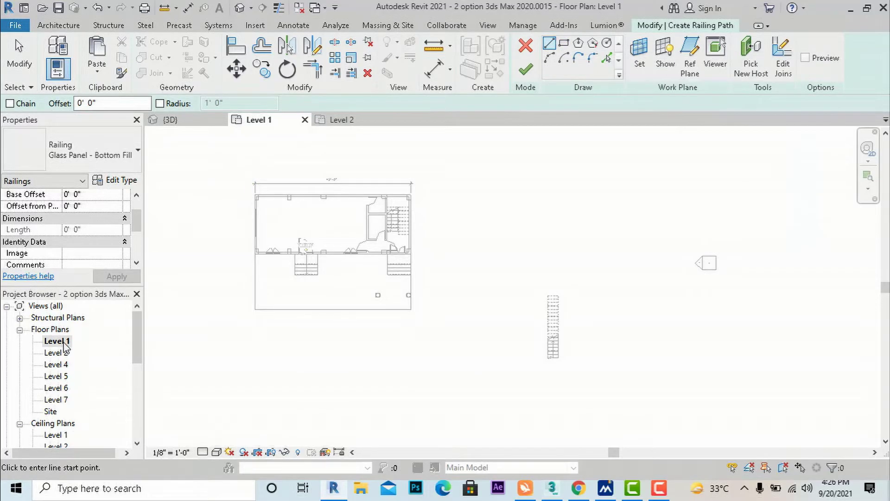
key(Escape)
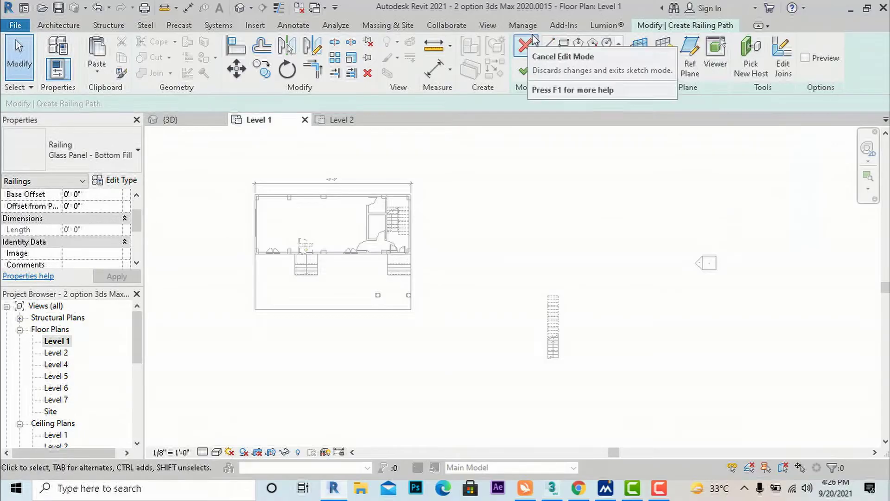
click(526, 48)
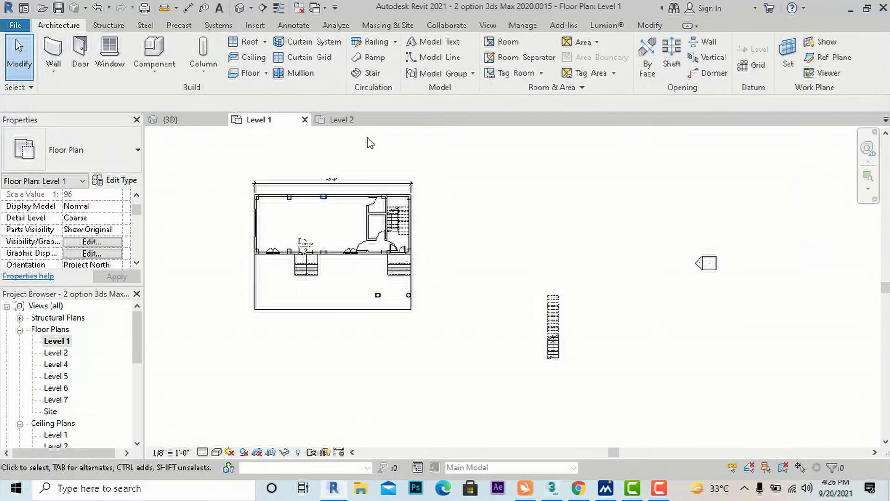
click(474, 26)
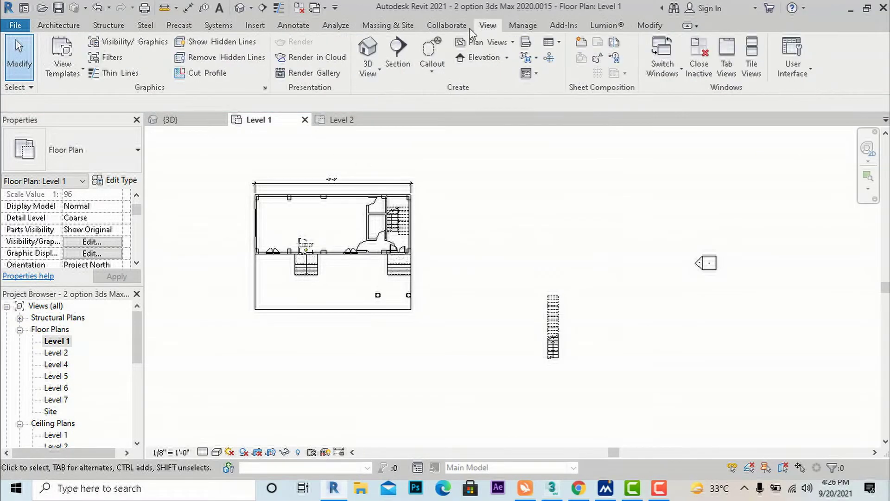
click(368, 49)
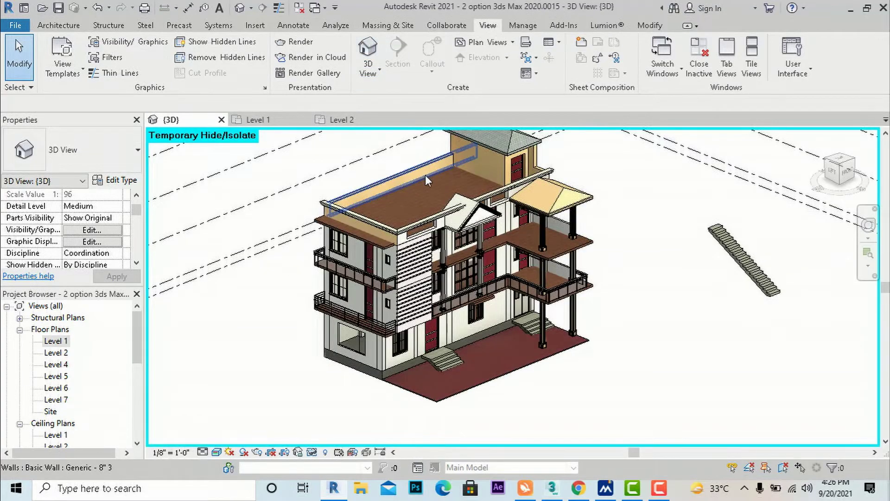
Check the flat terrace roof's base level in its properties and open the matching Level 6 floor plan.
scroll(425, 174, up, 5)
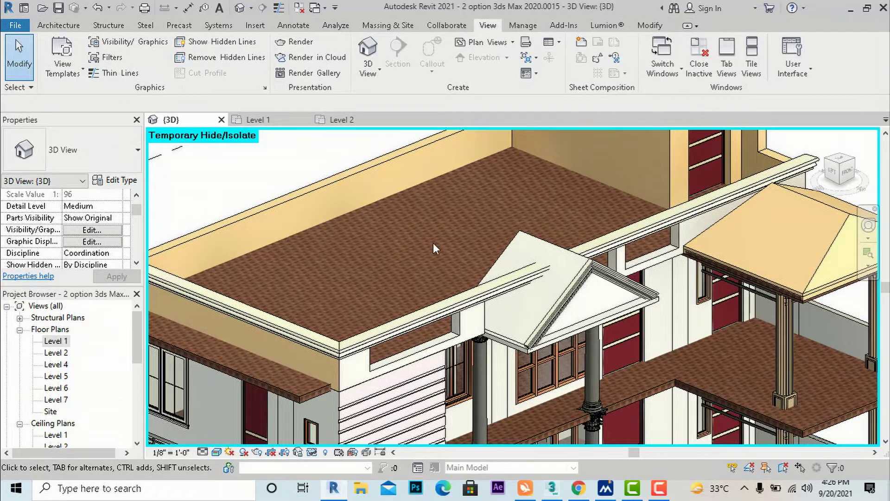
scroll(433, 242, down, 2)
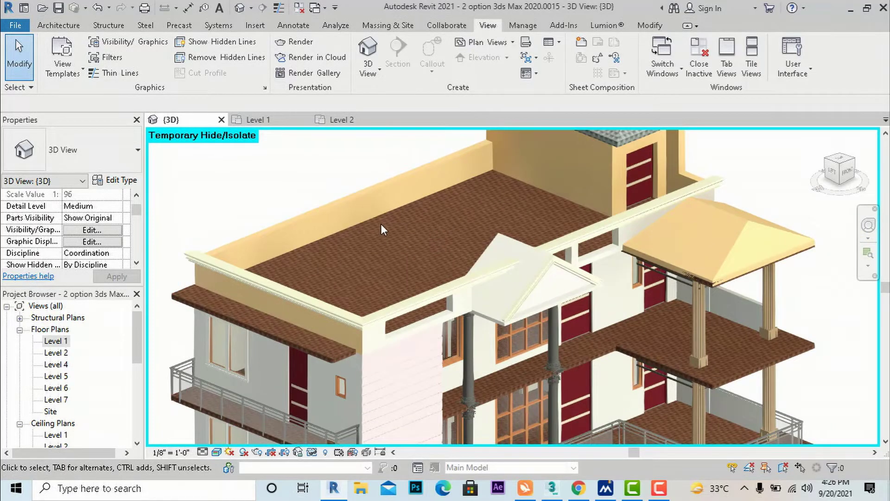
click(259, 326)
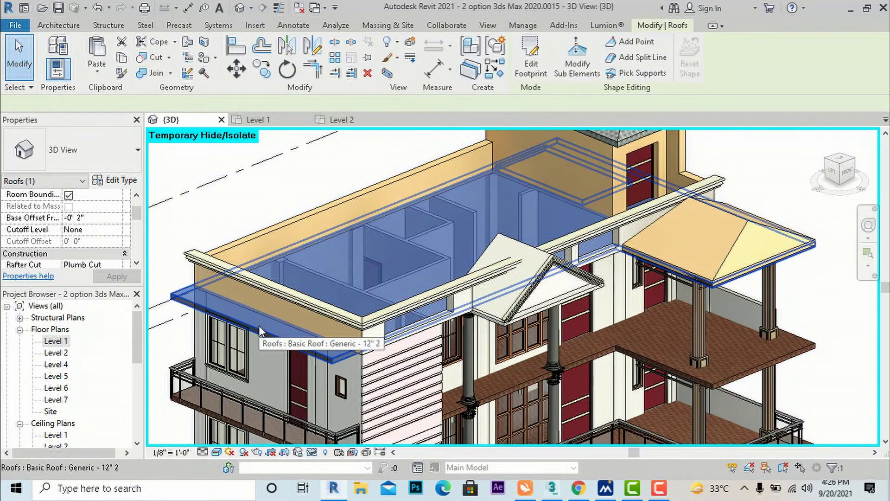
scroll(93, 215, up, 2)
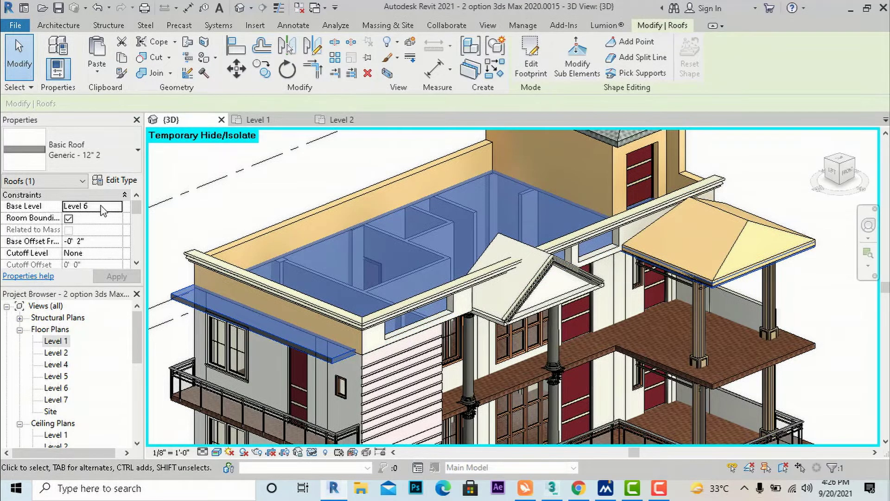
click(224, 200)
double_click(57, 388)
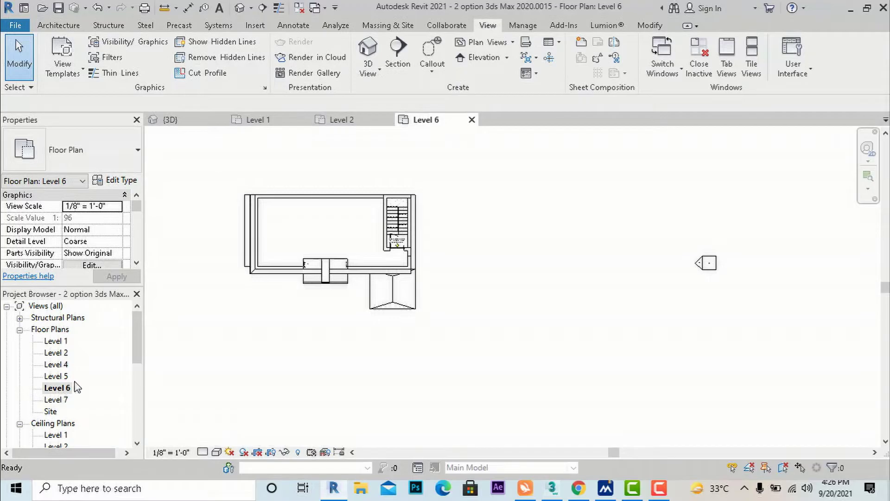
Sketch a rectangular Glass Panel - Bottom Fill railing about 6' by 7' on the Level 6 terrace and finish it.
click(55, 30)
click(395, 42)
click(402, 61)
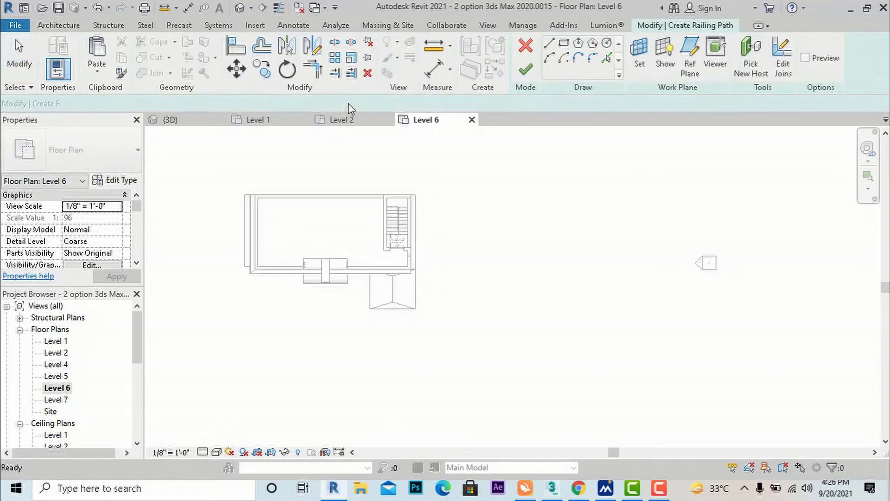
click(566, 45)
scroll(292, 227, up, 2)
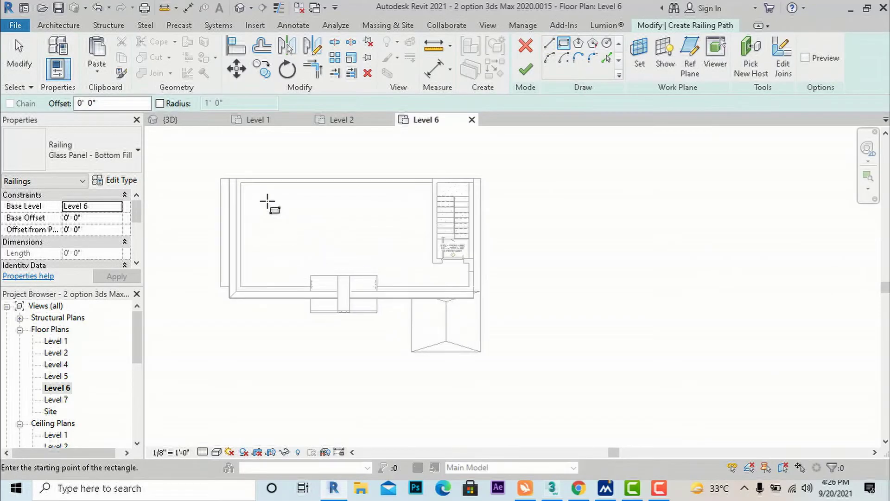
click(267, 202)
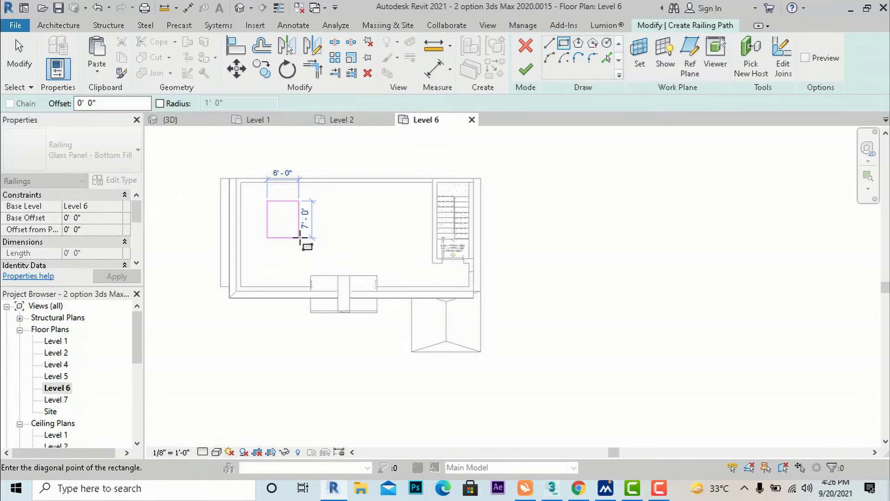
click(299, 237)
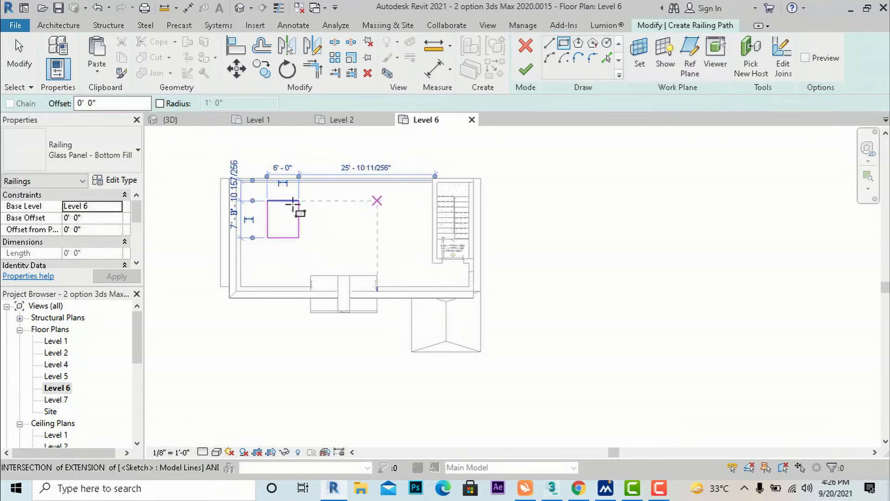
click(527, 70)
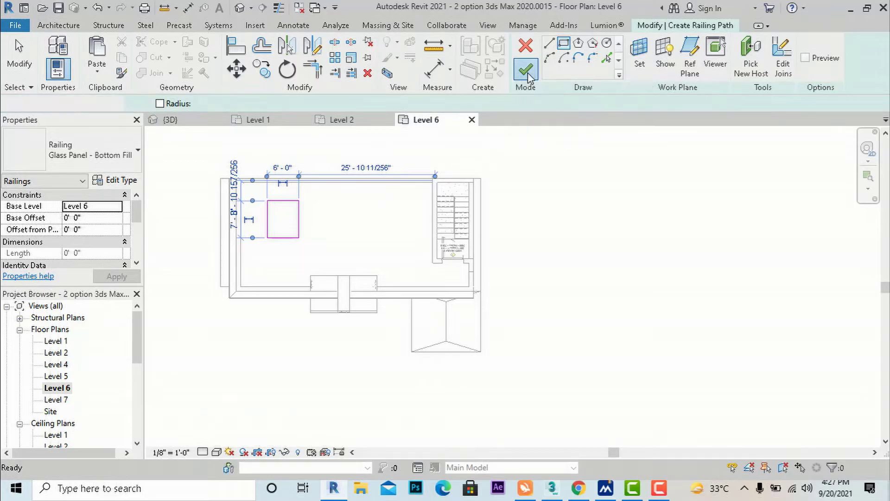
click(597, 198)
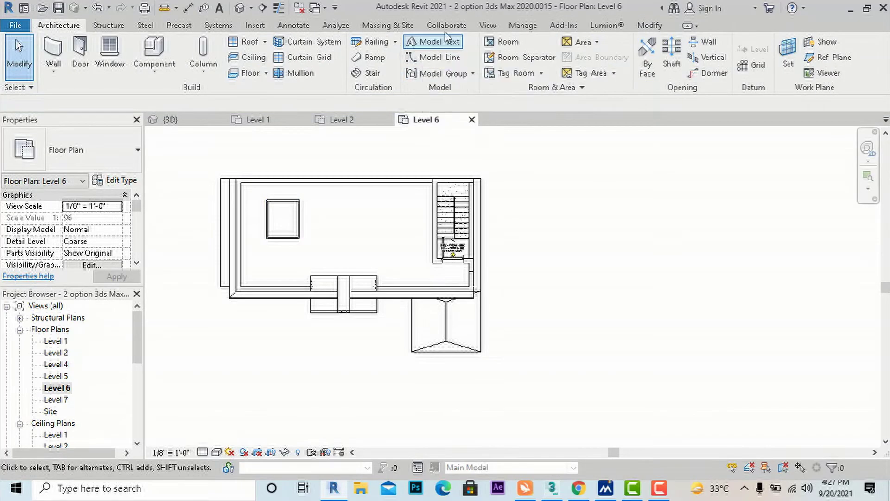
Open the 3D view and change the terrace's rectangular railing to the Handrail - Pipe type.
click(487, 25)
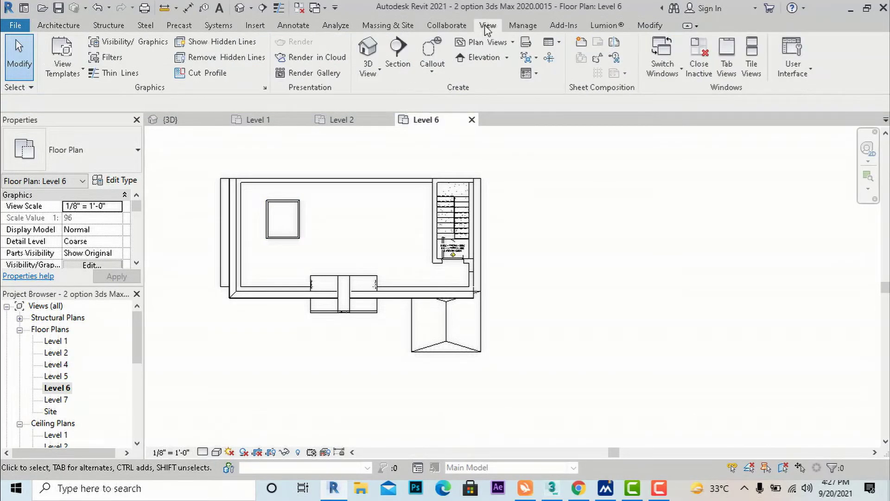
click(367, 51)
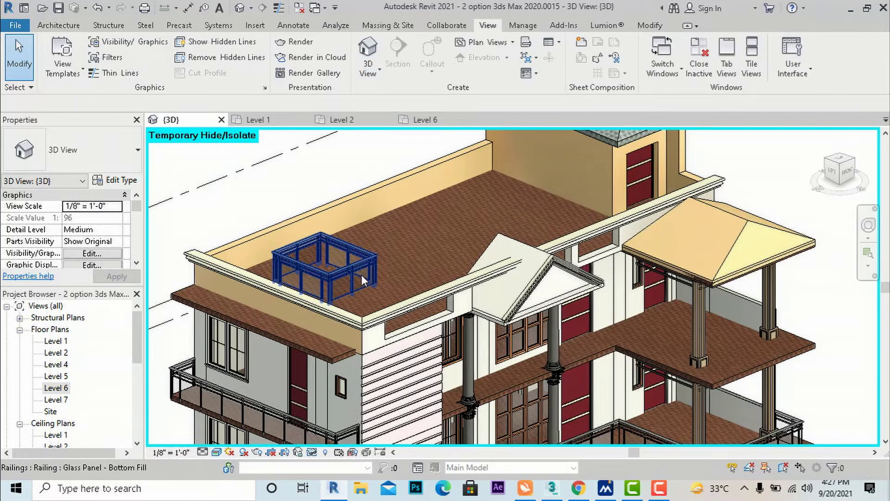
click(331, 272)
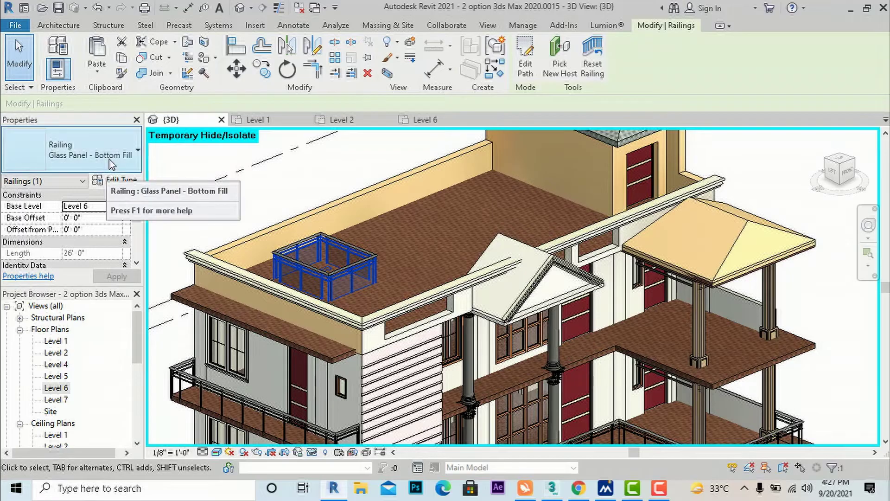
click(109, 158)
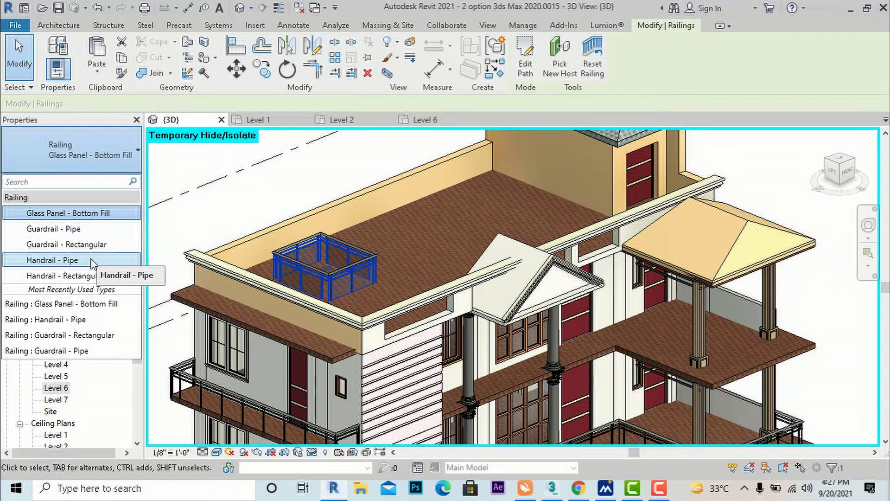
key(Escape)
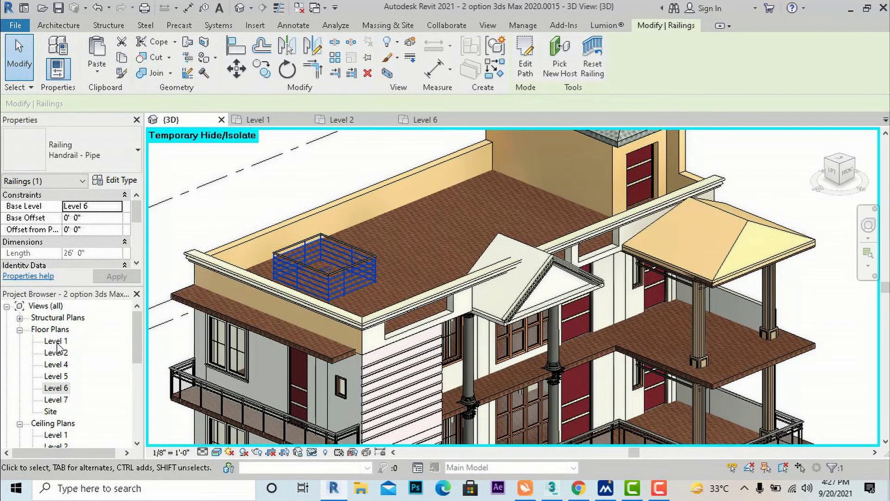
Sketch a circular glass-panel railing with a radius of about 5' at the middle of the Level 6 terrace and view it in 3D.
double_click(55, 388)
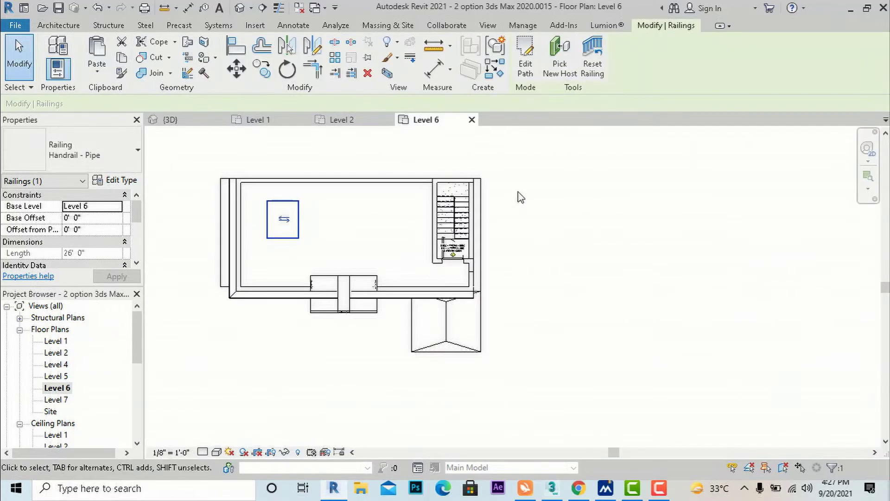
click(69, 27)
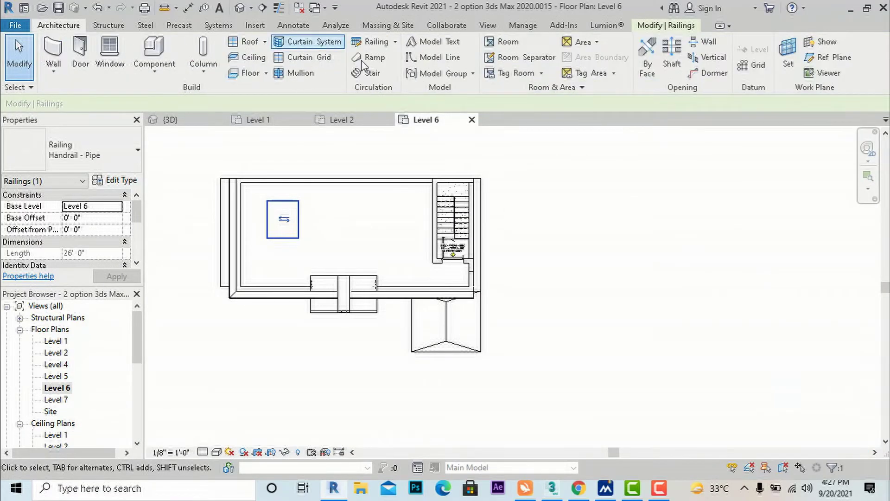
click(395, 43)
click(395, 64)
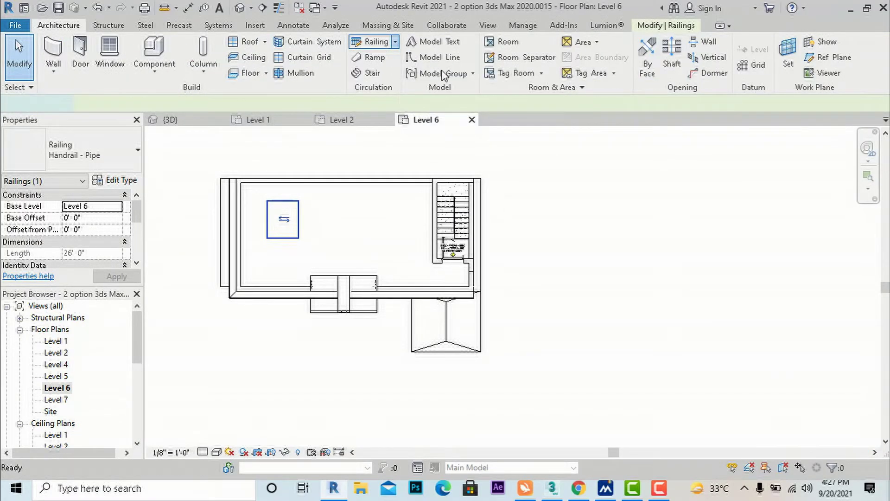
click(607, 43)
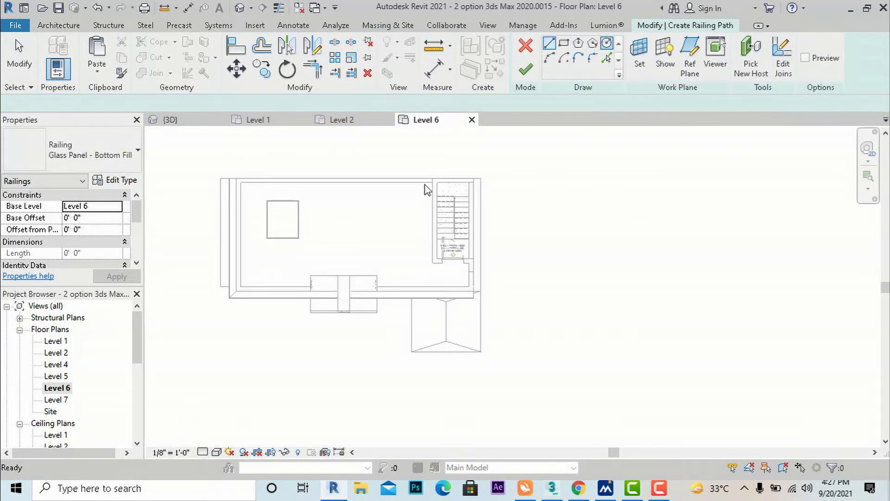
click(366, 223)
click(366, 197)
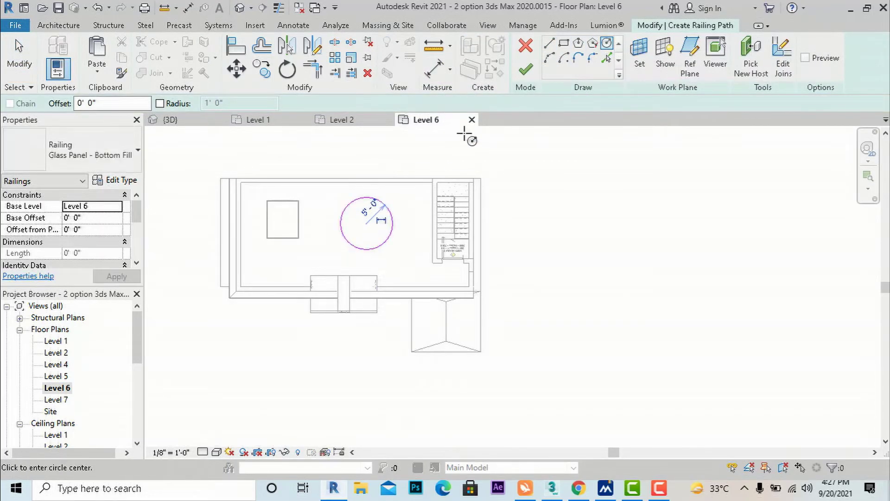
click(526, 71)
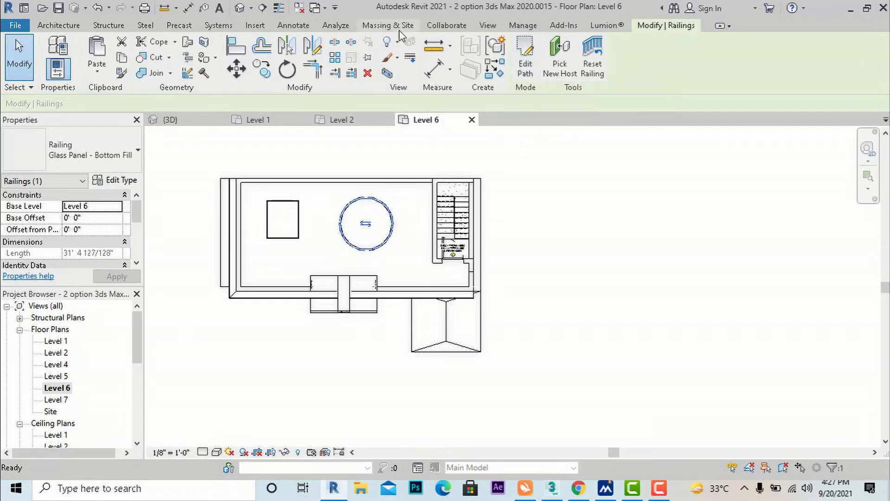
click(487, 25)
click(369, 49)
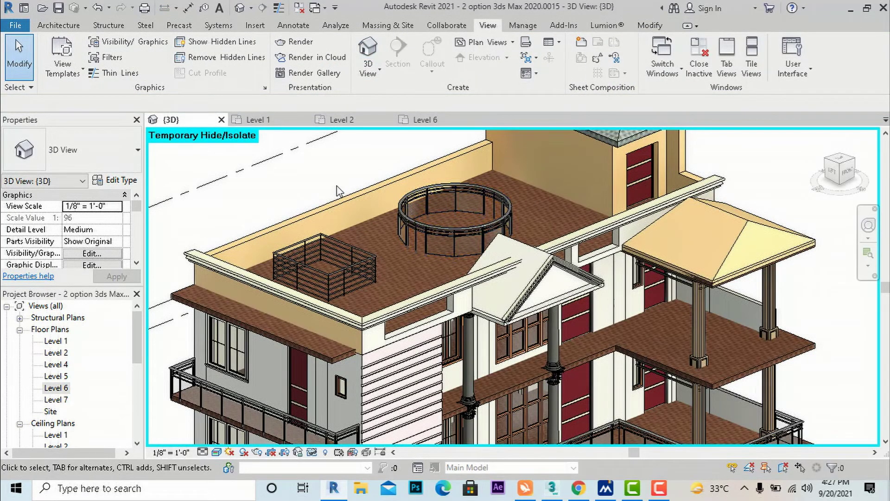
scroll(446, 222, down, 2)
scroll(413, 218, down, 1)
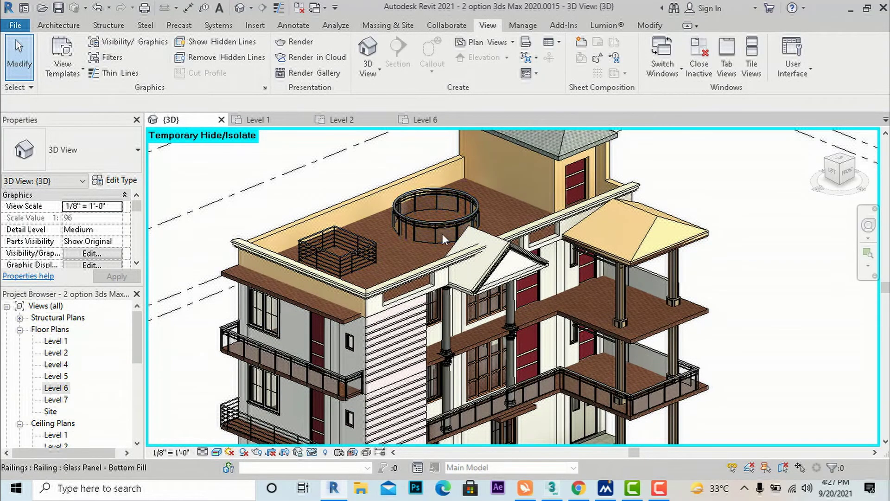
scroll(412, 208, down, 2)
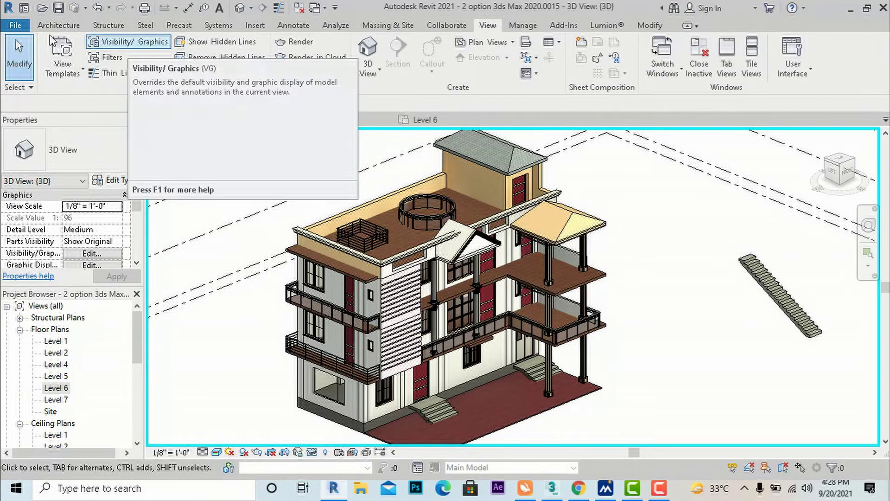
Place Glass Panel - Bottom Fill railings on the treads of the detached straight stair and inspect them.
click(64, 26)
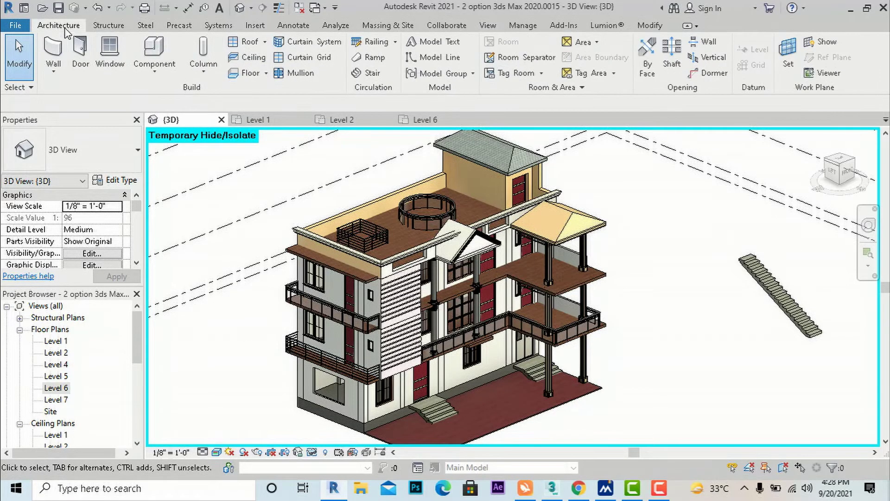
click(395, 42)
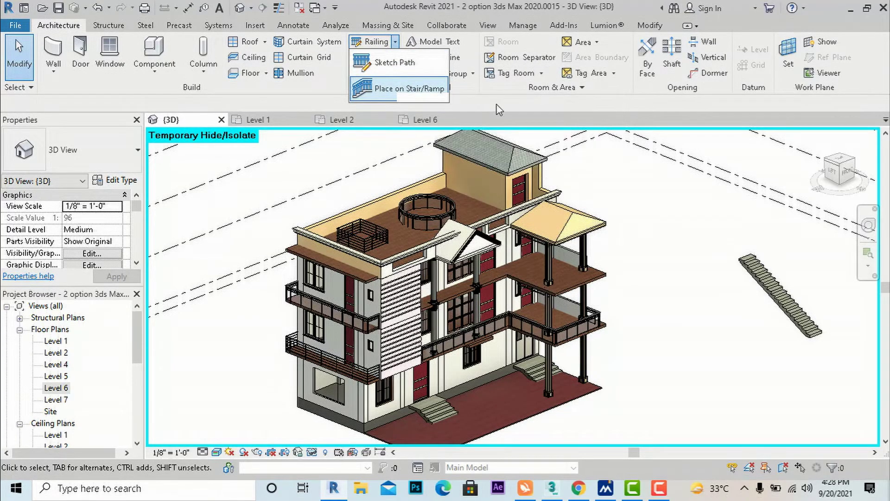
click(666, 188)
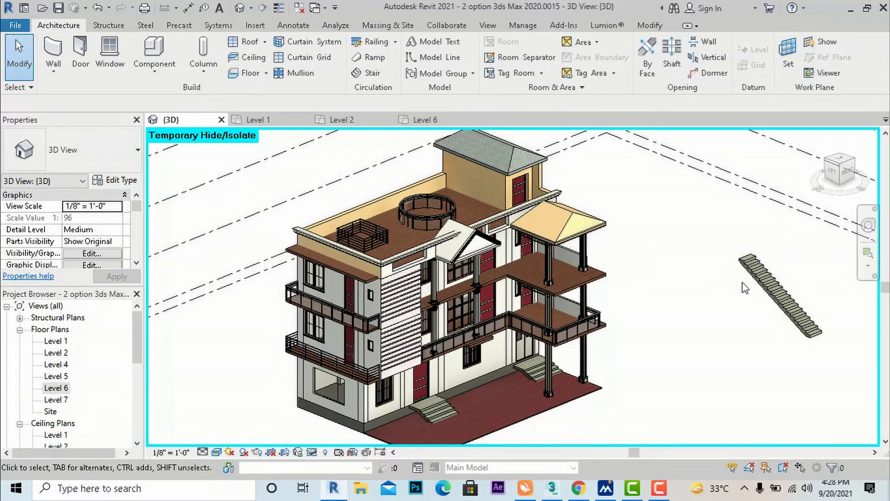
click(395, 43)
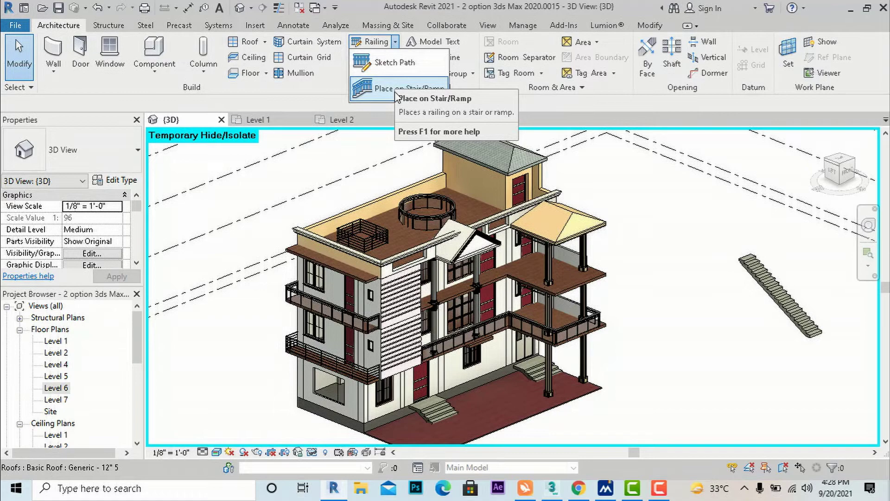
click(426, 96)
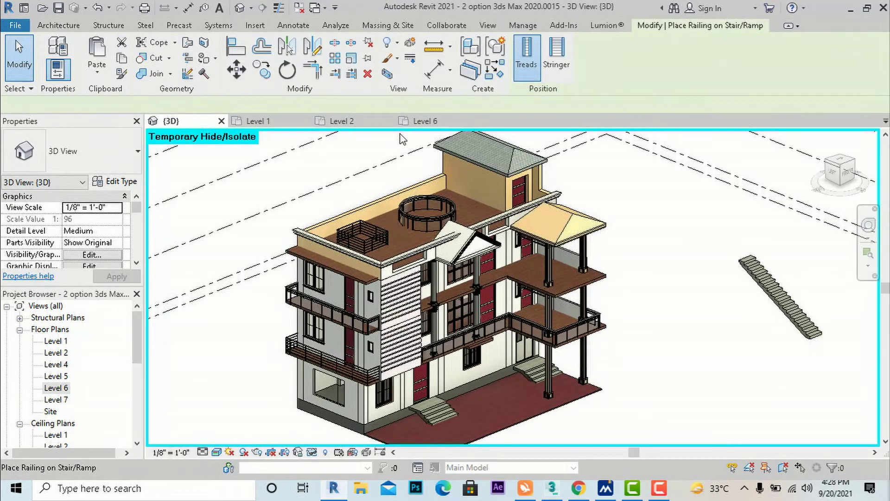
click(758, 281)
key(Escape)
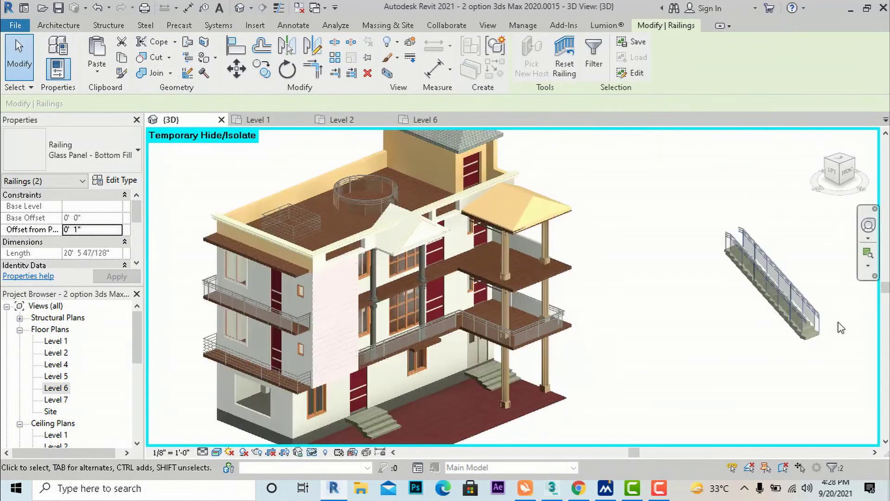
scroll(769, 302, up, 4)
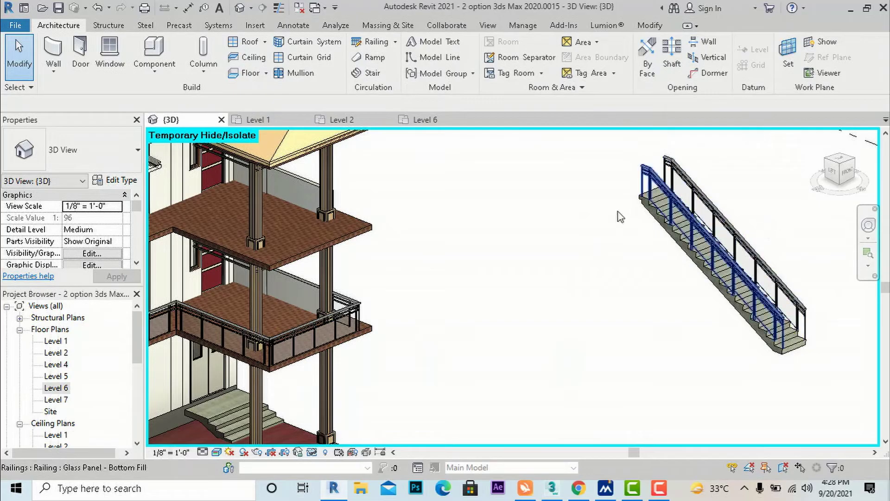
scroll(584, 297, down, 2)
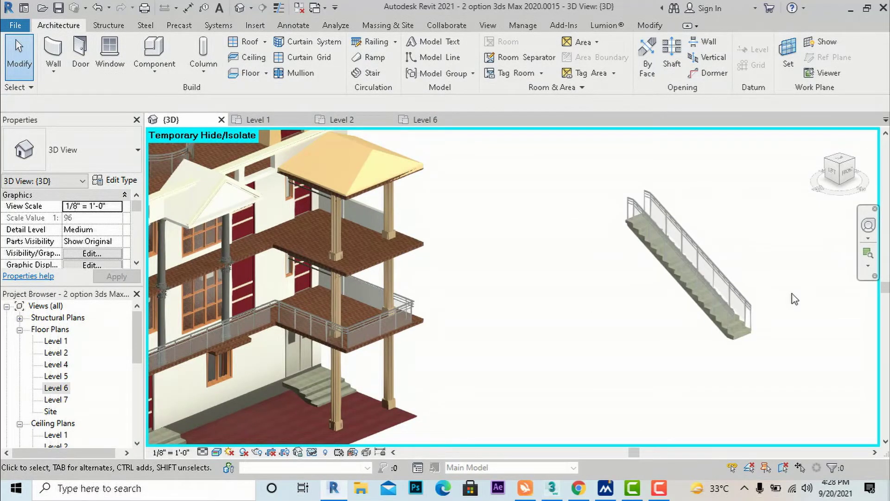
scroll(793, 299, down, 2)
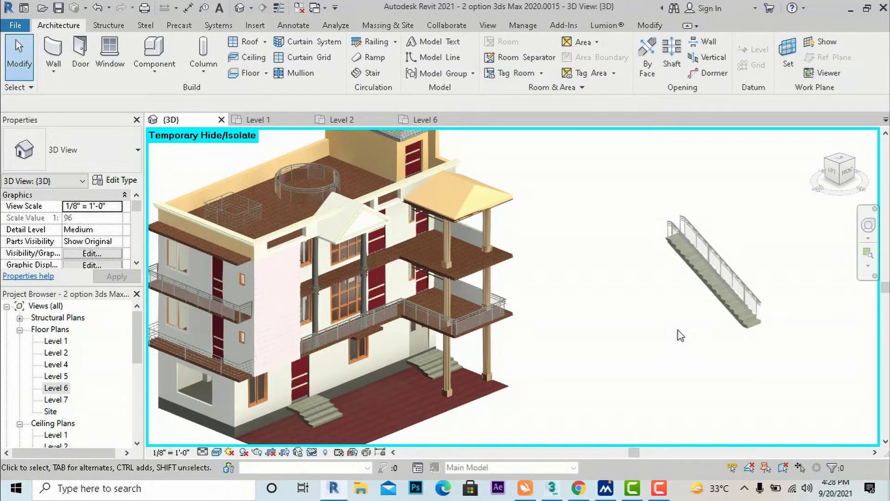
scroll(763, 252, down, 1)
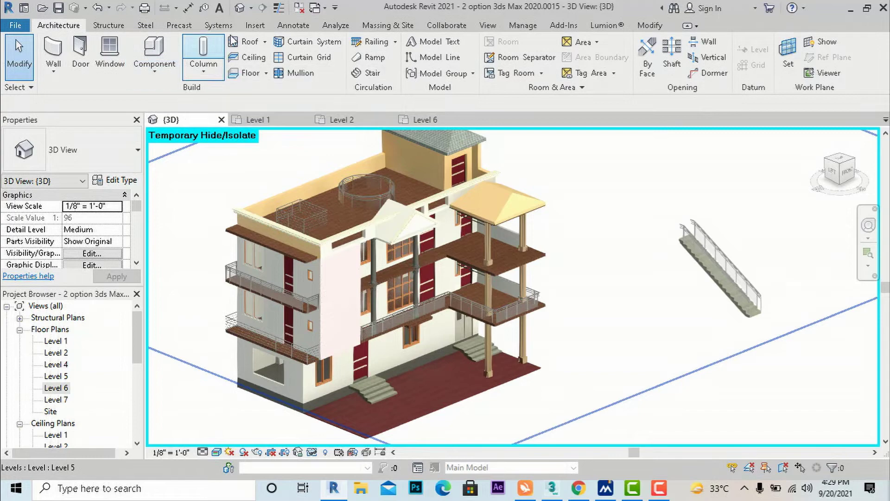
Place Glass Panel - Bottom Fill railings on the treads of the front entrance stair nearest the side balconies.
click(395, 46)
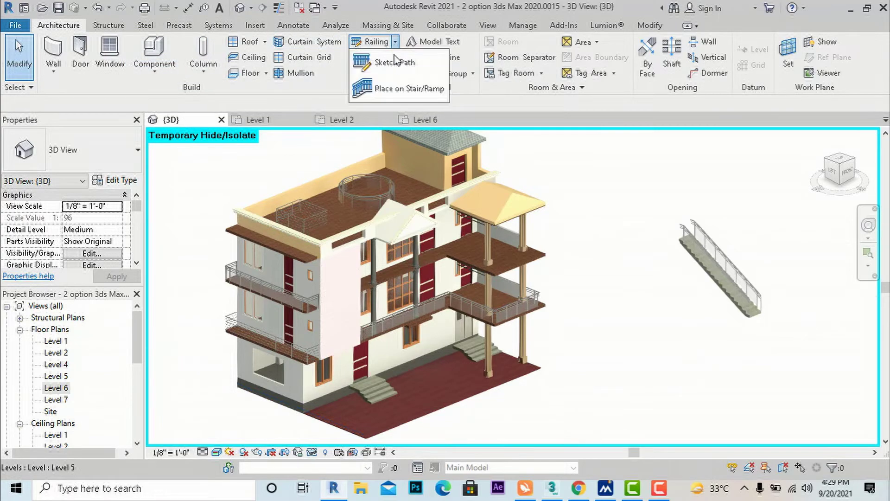
click(397, 87)
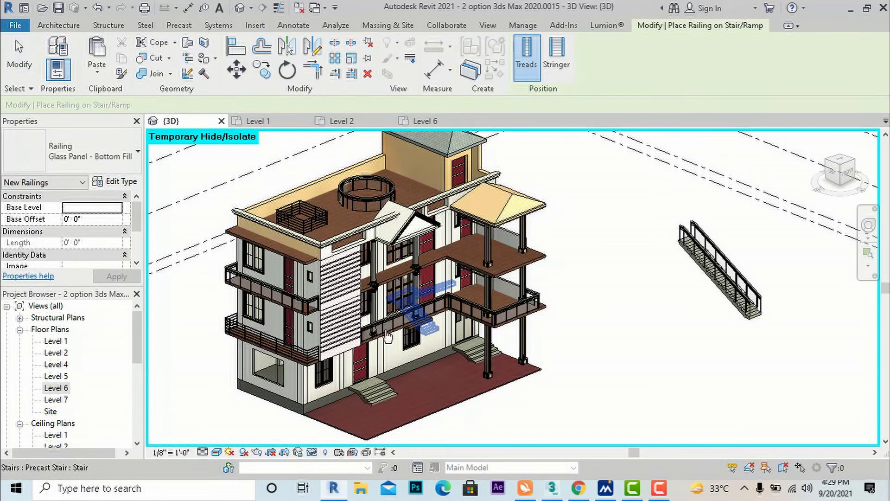
scroll(372, 396, up, 4)
click(373, 395)
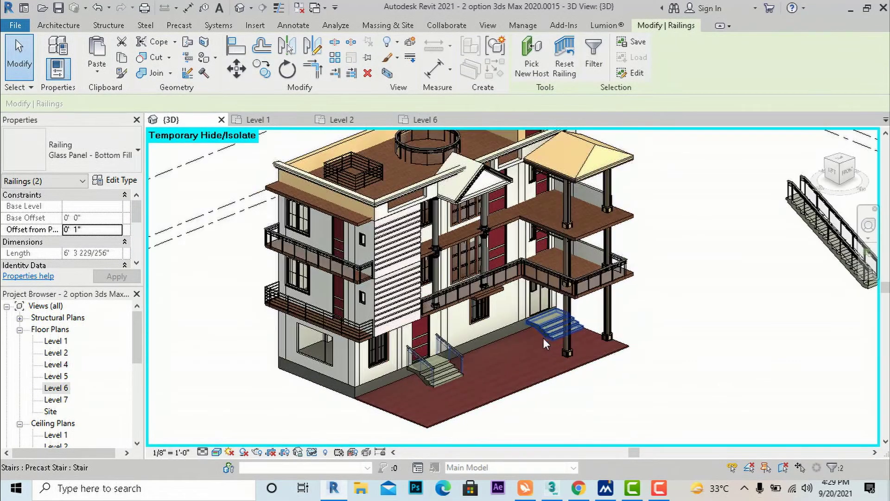
click(691, 379)
click(189, 273)
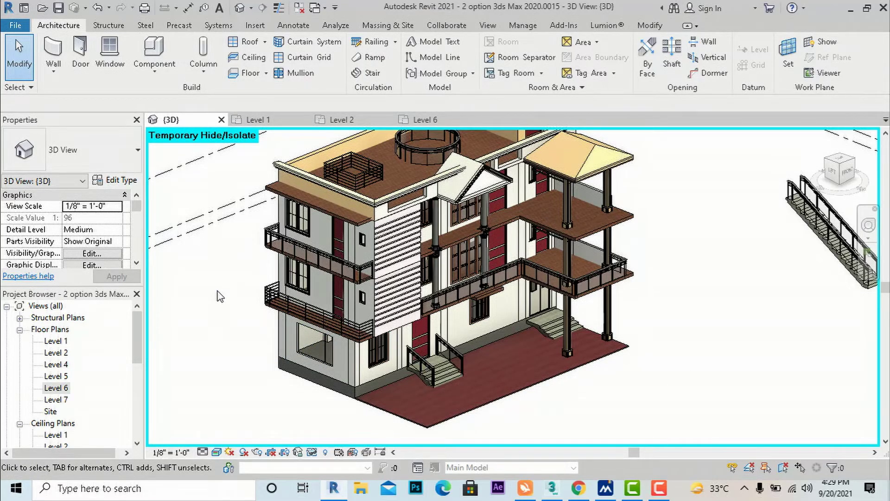
Switch to Chrome and examine the railing and concrete baluster designs on the measuredsurvey365.co.uk Revit railing families page.
click(578, 488)
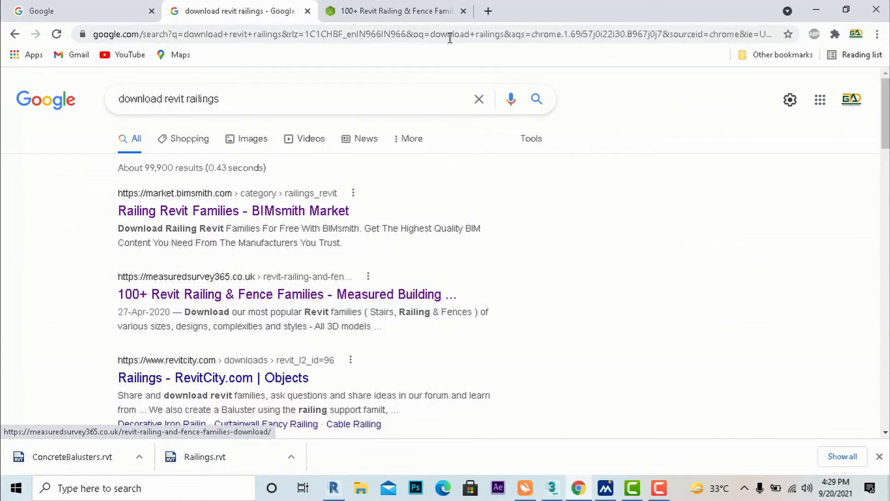
click(411, 13)
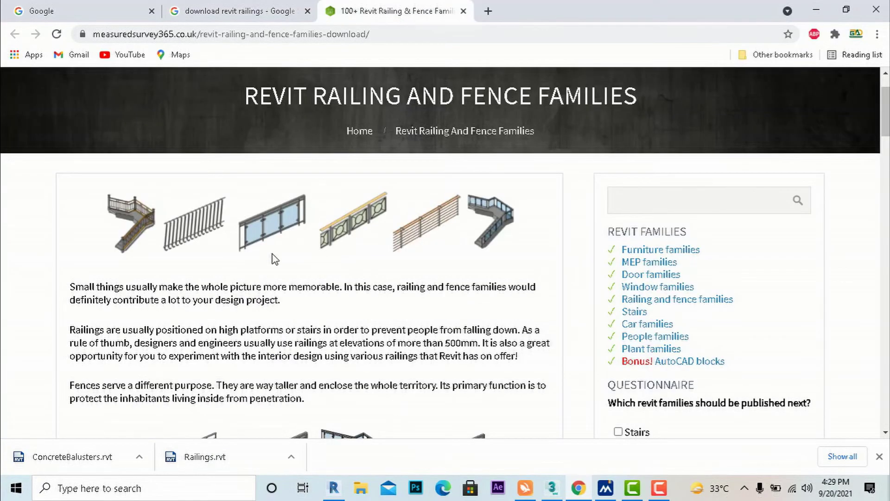
scroll(274, 258, down, 3)
scroll(274, 258, down, 4)
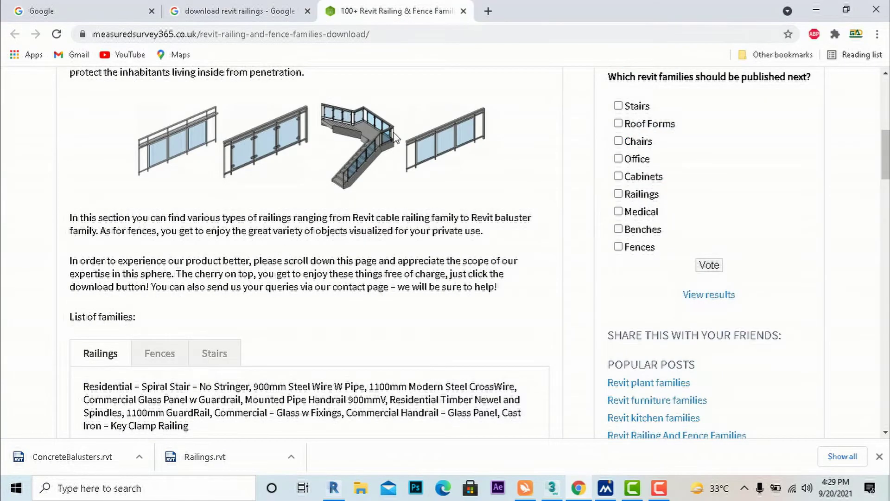
scroll(306, 248, down, 9)
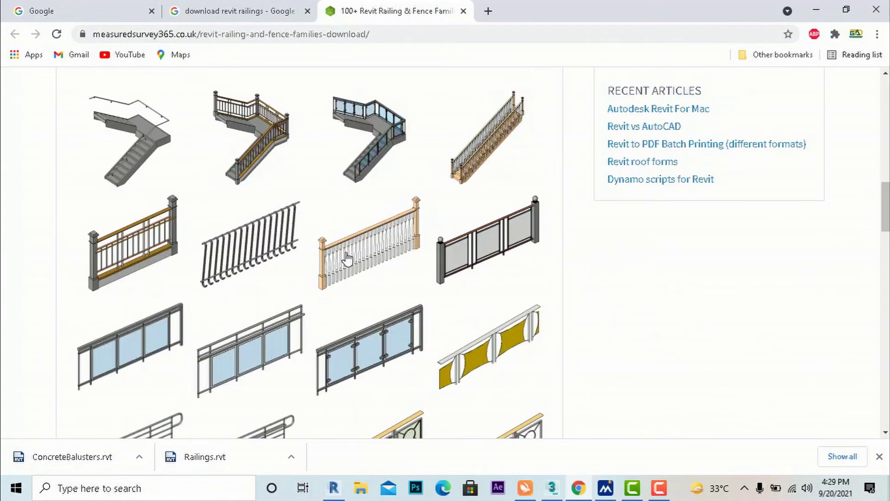
scroll(384, 267, down, 7)
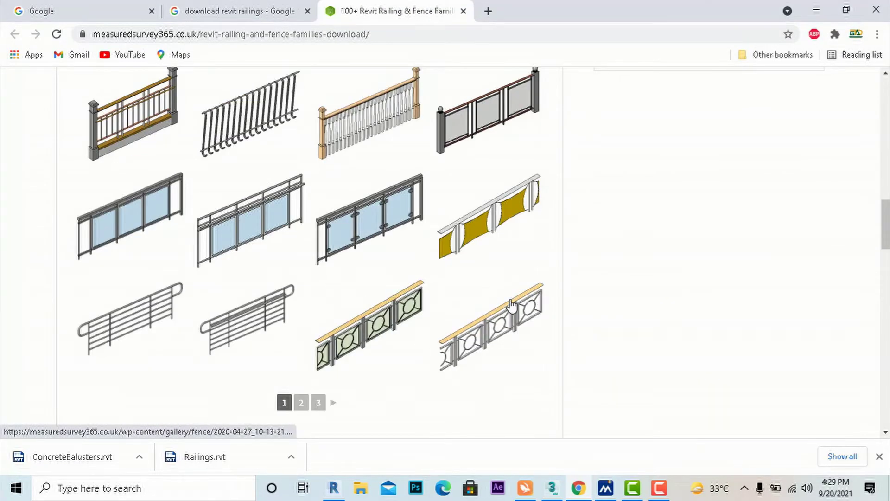
scroll(330, 274, down, 1)
scroll(320, 324, down, 3)
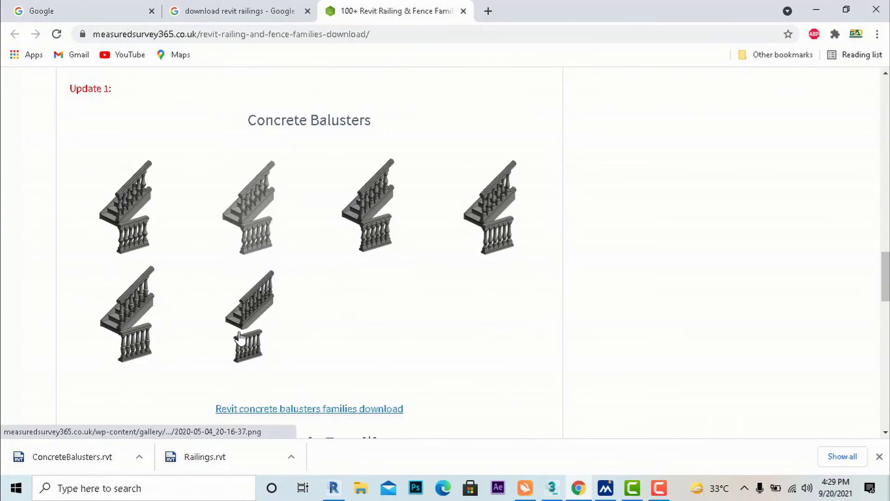
scroll(388, 334, down, 1)
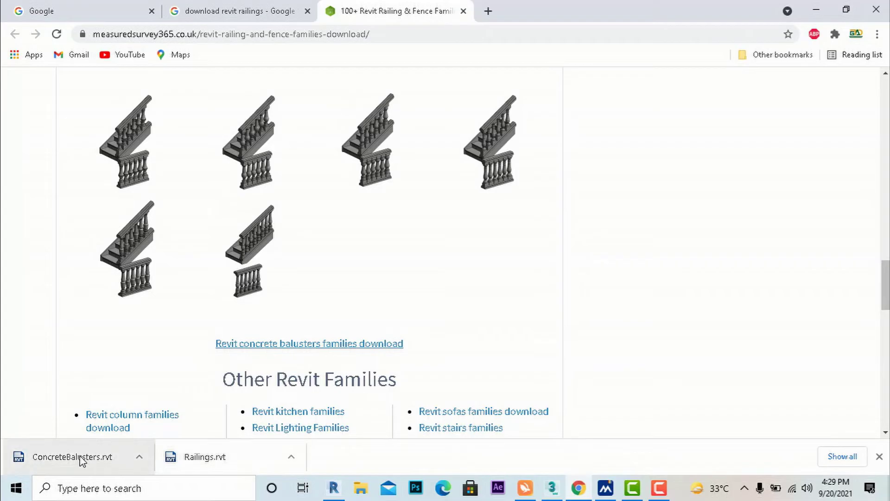
Bring the downloaded ConcreteBalusters.rvt into the Revit 3D view and place its railing on the empty ground beside the building.
drag(82, 459, 246, 385)
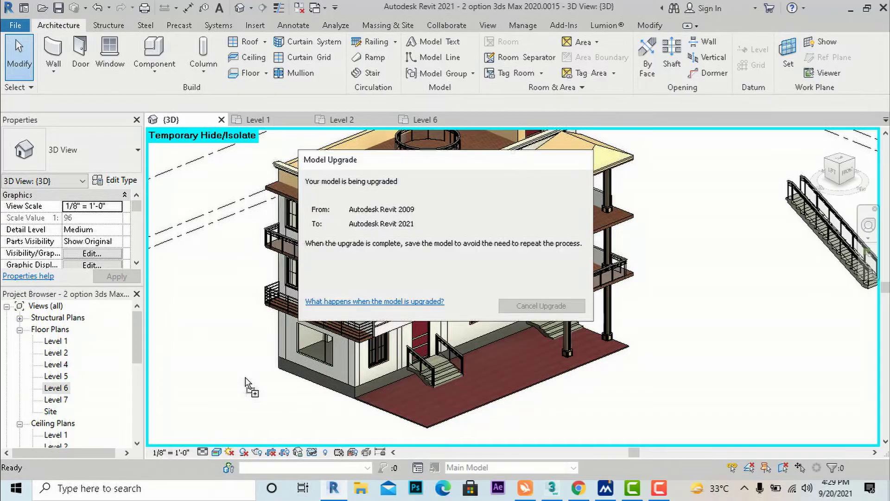
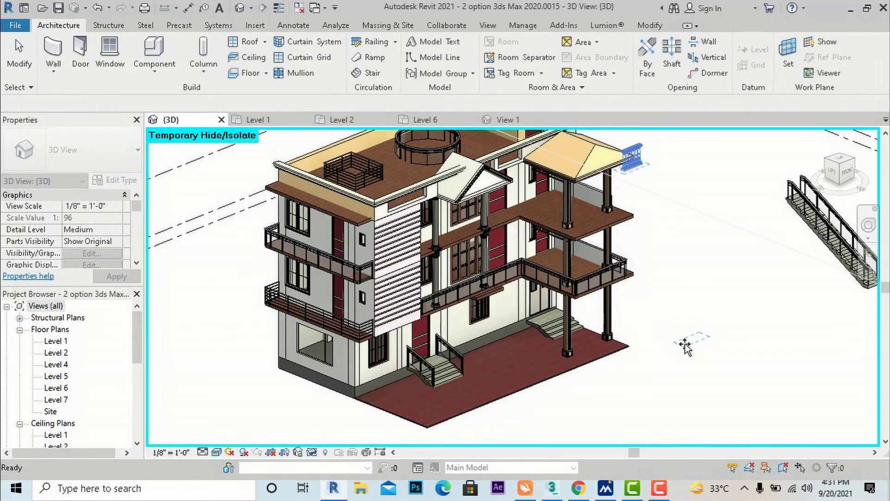
click(685, 346)
scroll(686, 343, up, 3)
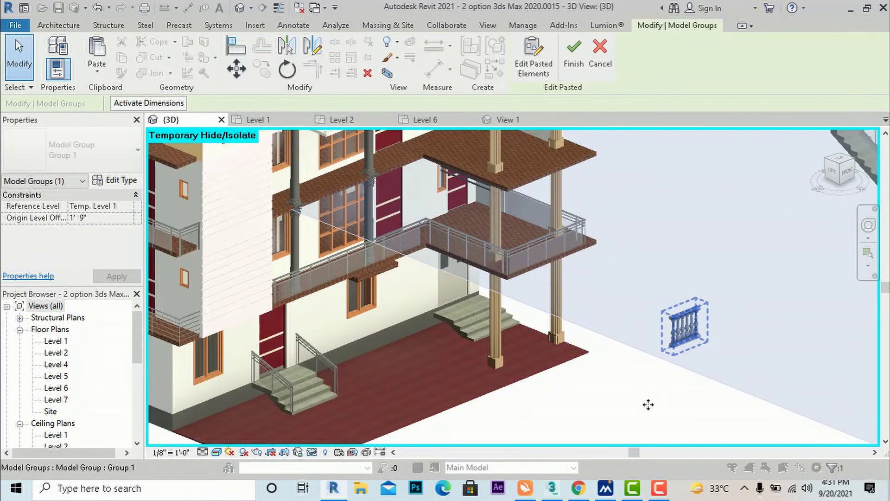
click(630, 392)
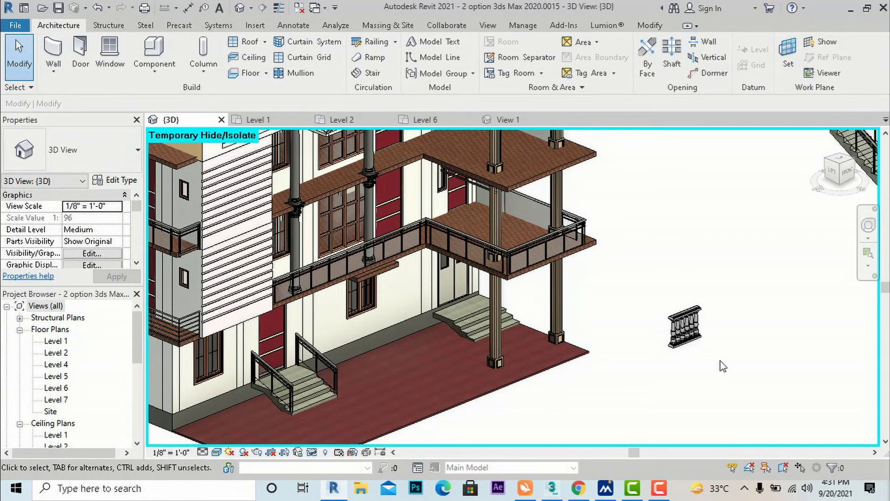
Use Match Type to apply the placed concrete baluster railing's type to the front L-shaped balcony's railing.
scroll(722, 367, down, 1)
click(691, 336)
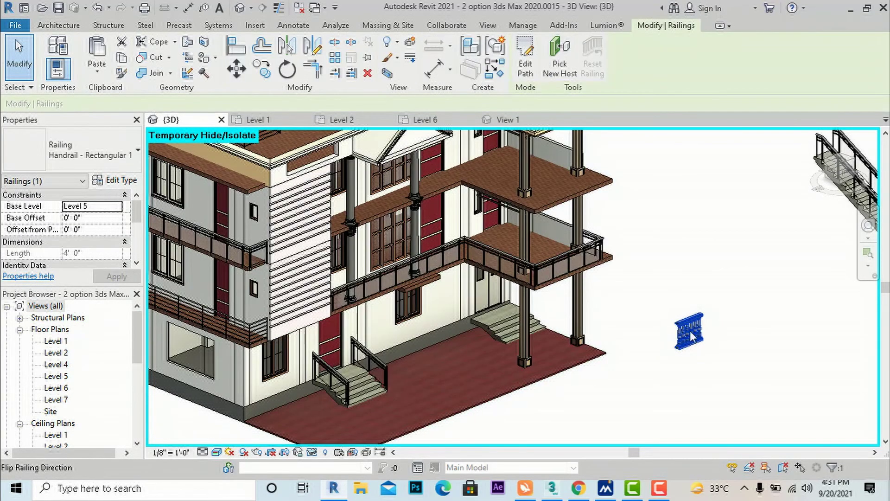
click(122, 73)
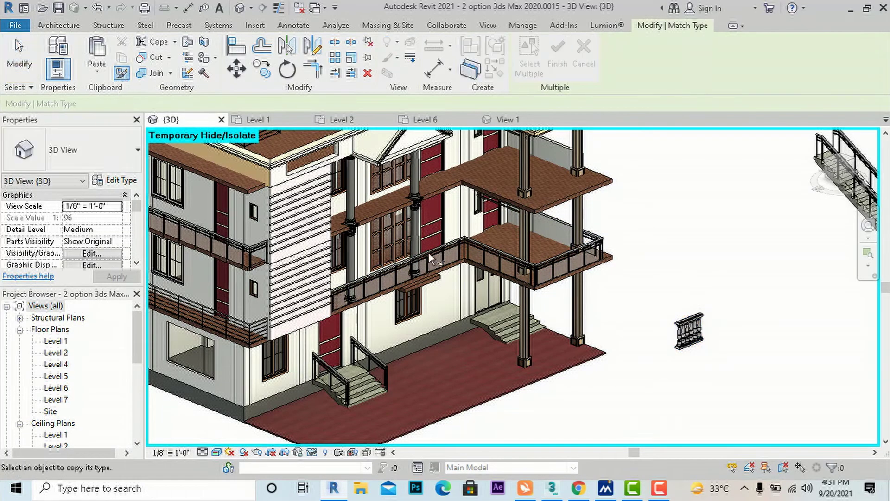
click(687, 328)
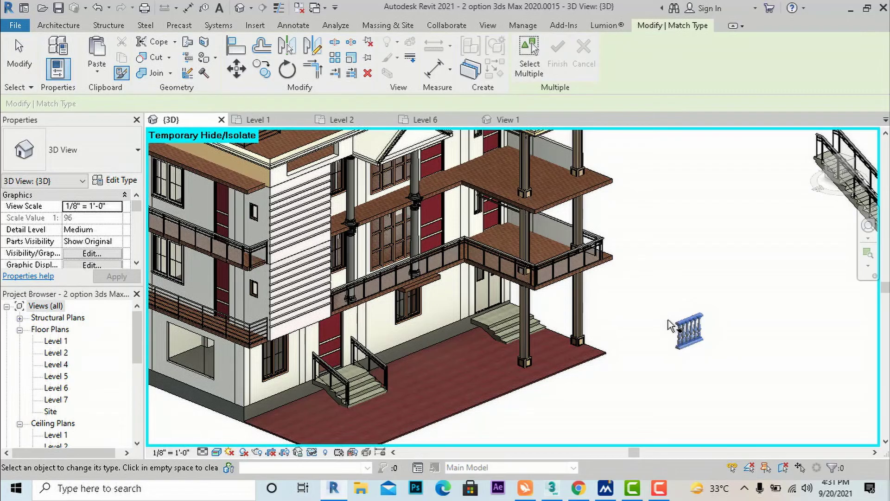
click(389, 279)
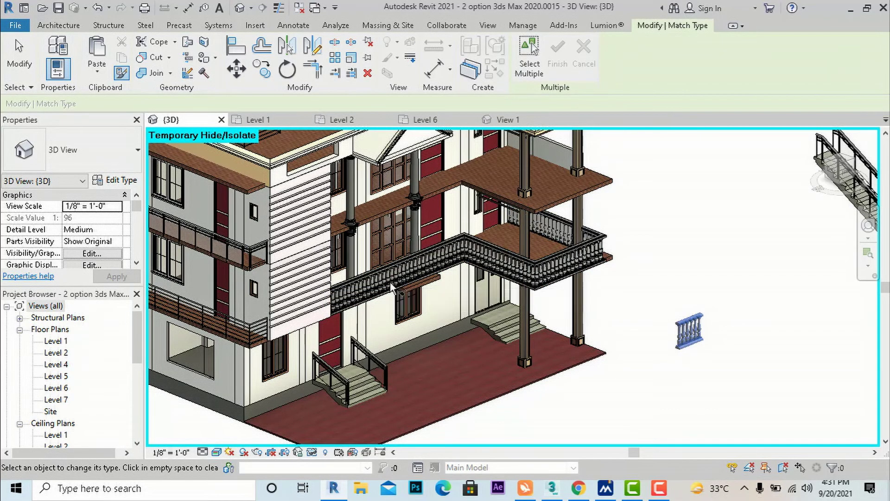
key(Escape)
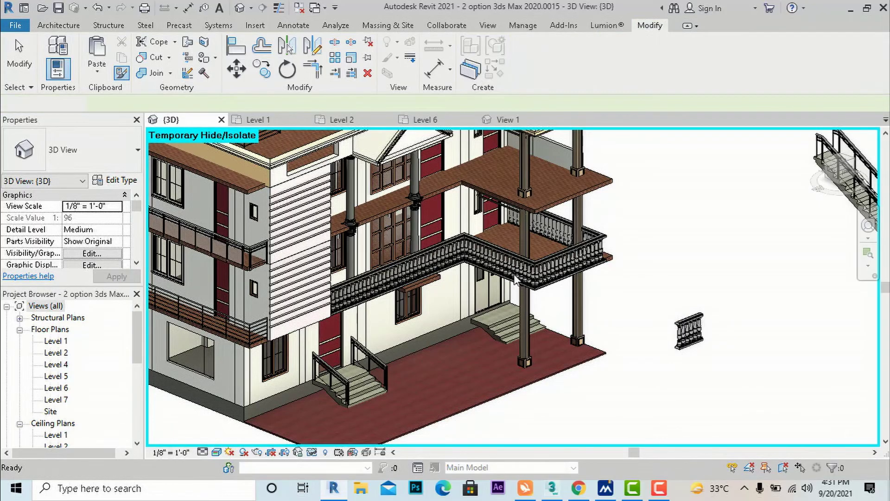
Examine the concrete baluster railing along the front balcony up close and against the whole facade.
scroll(514, 278, up, 3)
scroll(548, 271, up, 3)
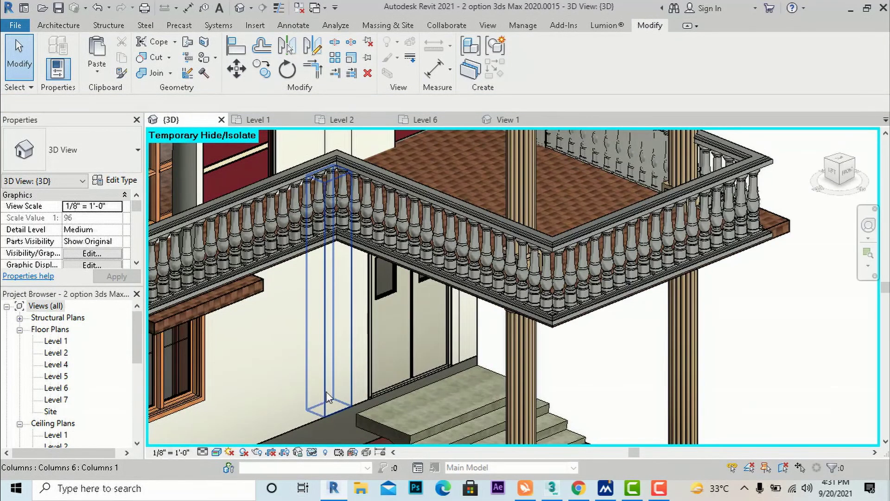
scroll(644, 249, down, 5)
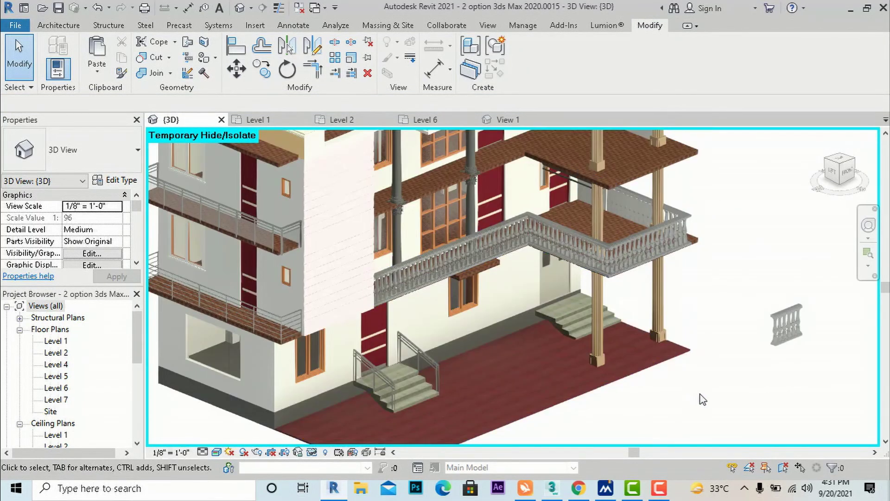
scroll(554, 246, up, 3)
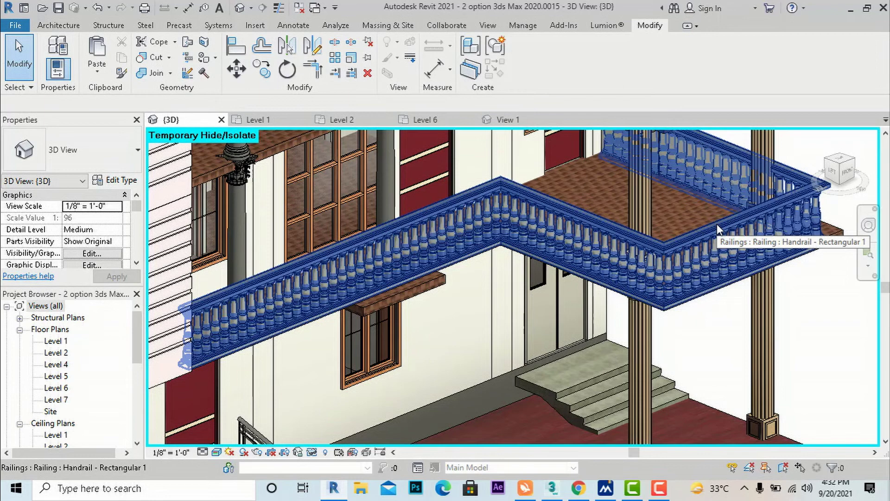
scroll(616, 217, down, 4)
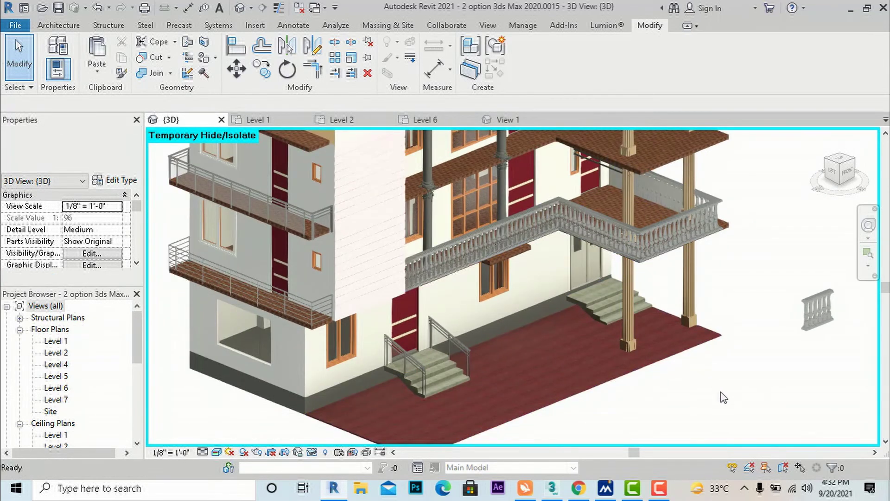
scroll(649, 237, up, 3)
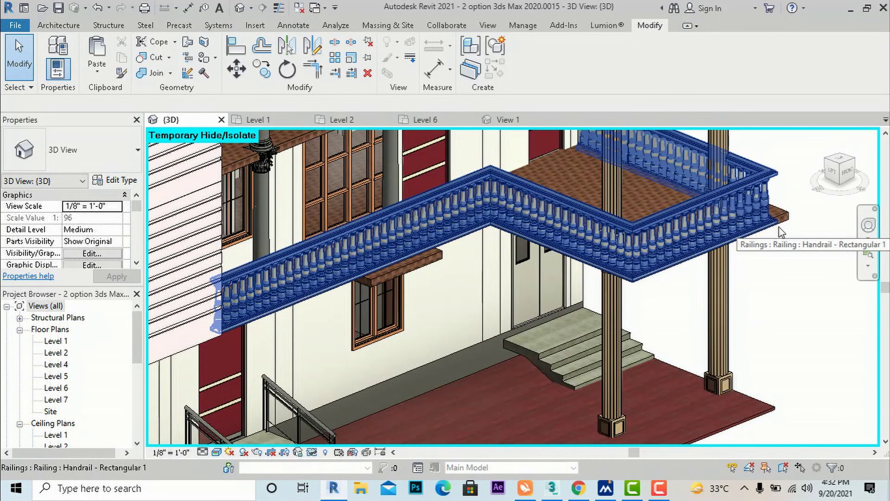
scroll(593, 240, down, 4)
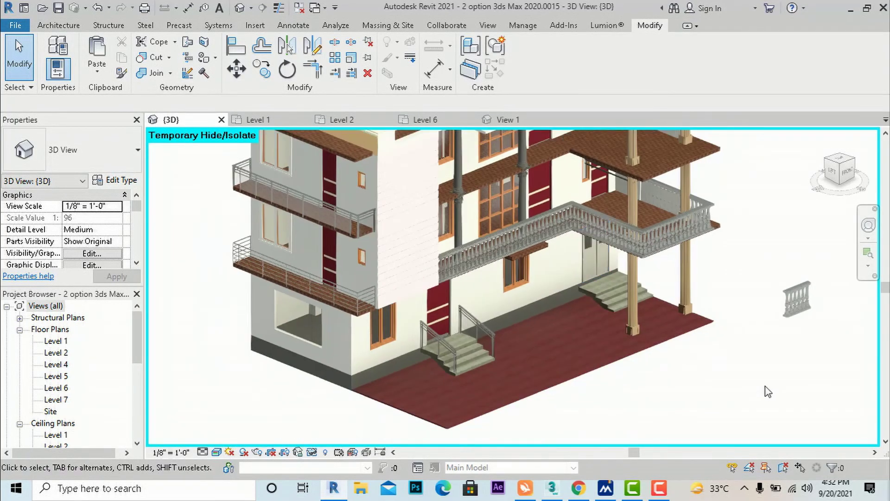
Bring the downloaded Railings.rvt from Chrome into the Revit 3D view and place its railing in front of the paved forecourt.
click(580, 491)
drag(192, 460, 639, 411)
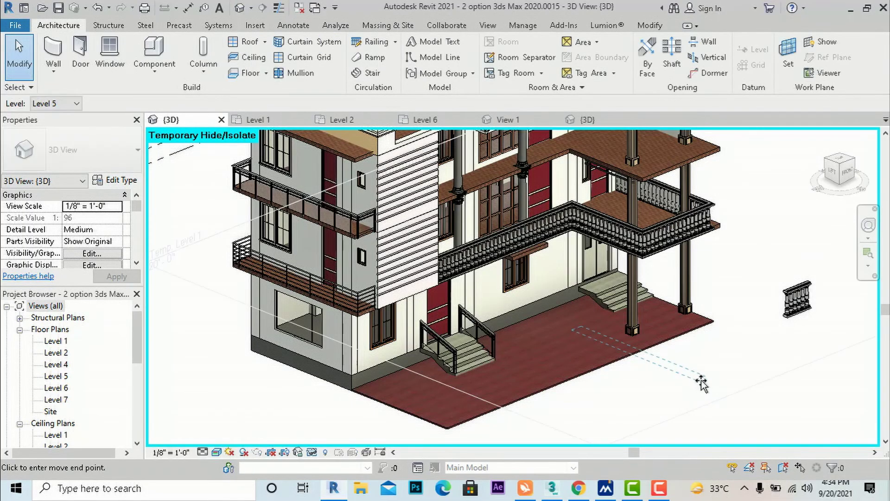
click(645, 353)
key(Escape)
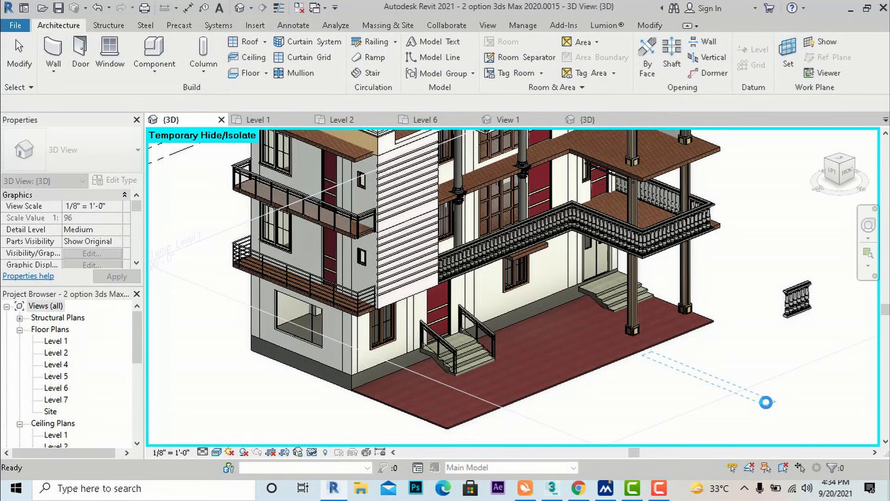
click(766, 402)
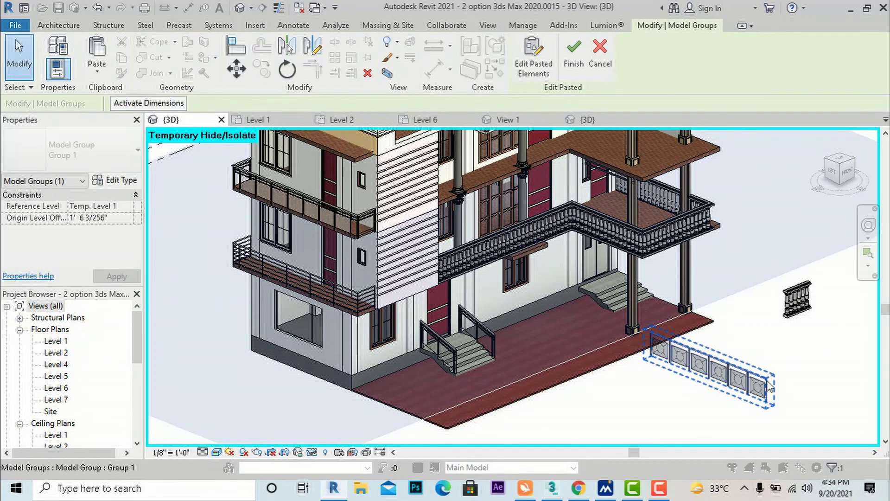
scroll(689, 357, down, 1)
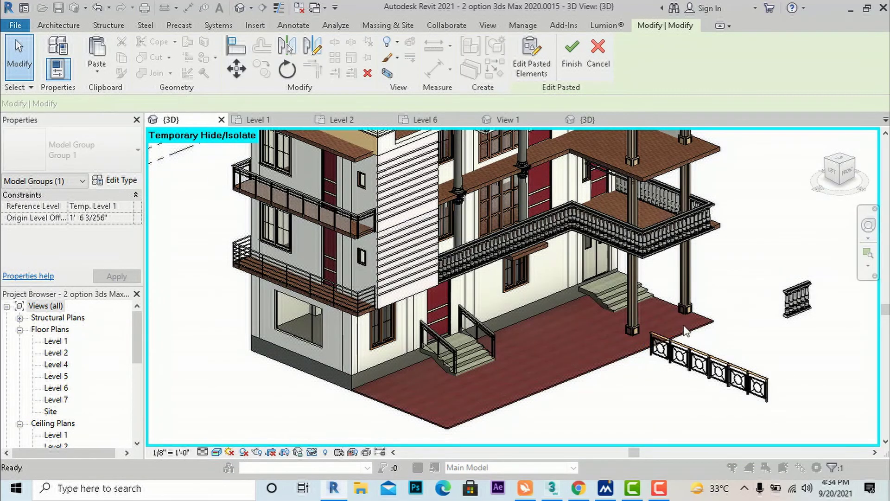
Match the lower side balcony's railing to the circle-patterned Parapetto_17 railing and inspect the front balcony's railing.
click(719, 369)
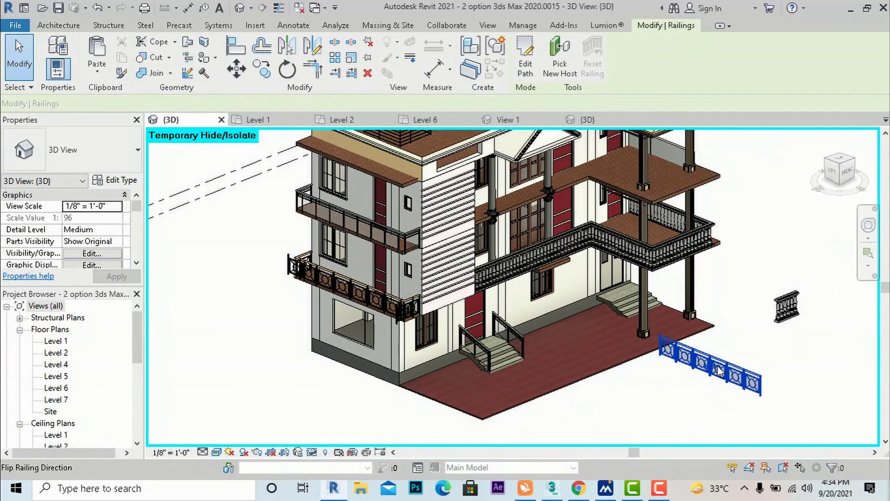
click(656, 249)
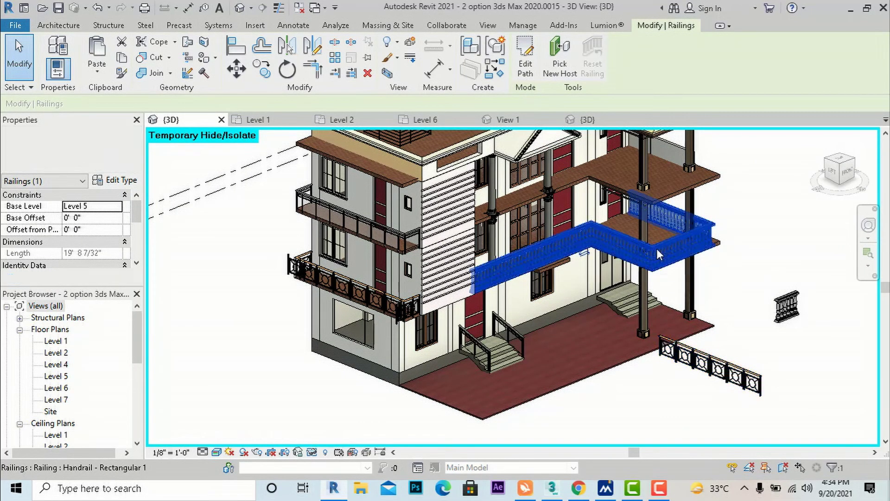
key(Escape)
scroll(605, 257, up, 3)
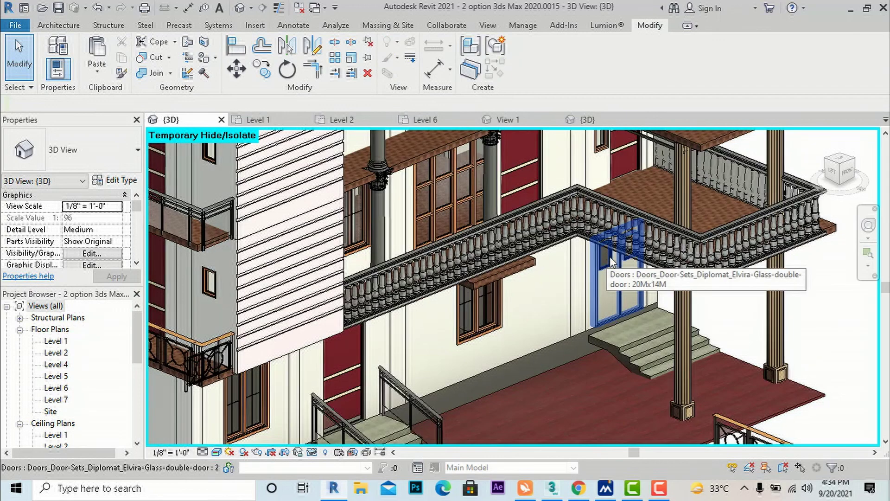
scroll(653, 232, down, 3)
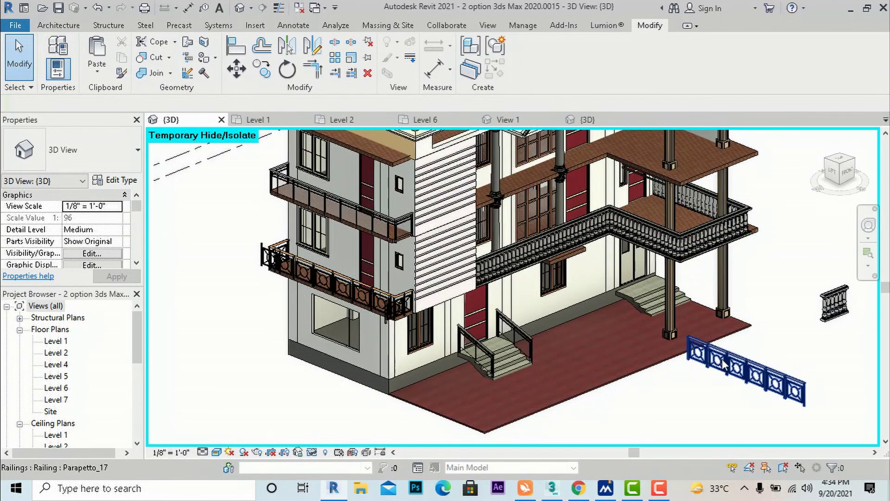
Use Match Type to apply the Parapetto_17 railing type to the front L-shaped balcony's railing and inspect it.
click(726, 365)
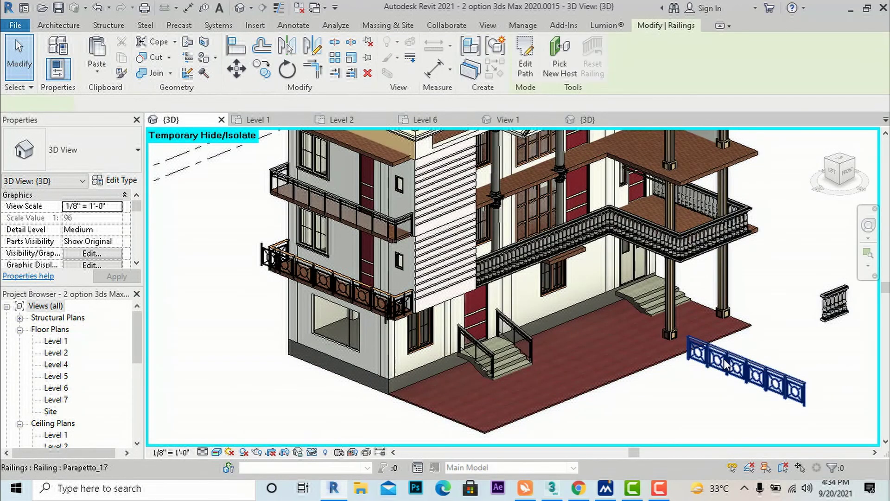
click(122, 73)
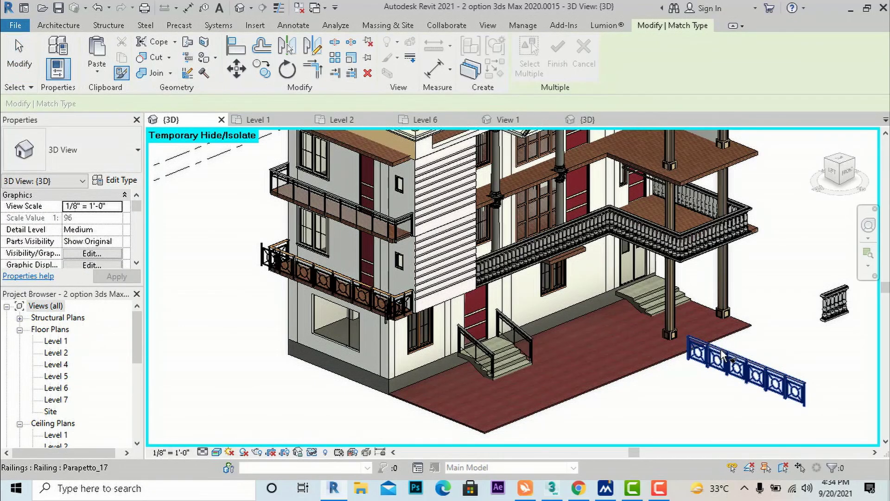
click(662, 238)
scroll(547, 280, up, 4)
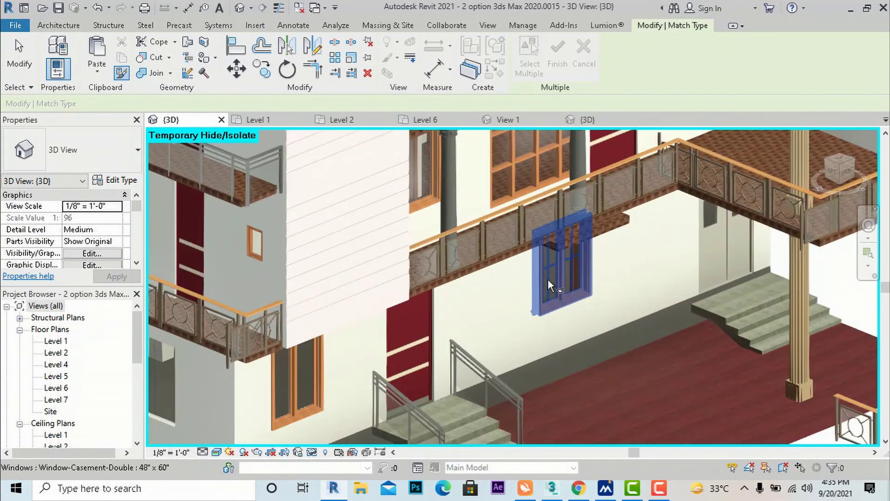
scroll(688, 213, down, 6)
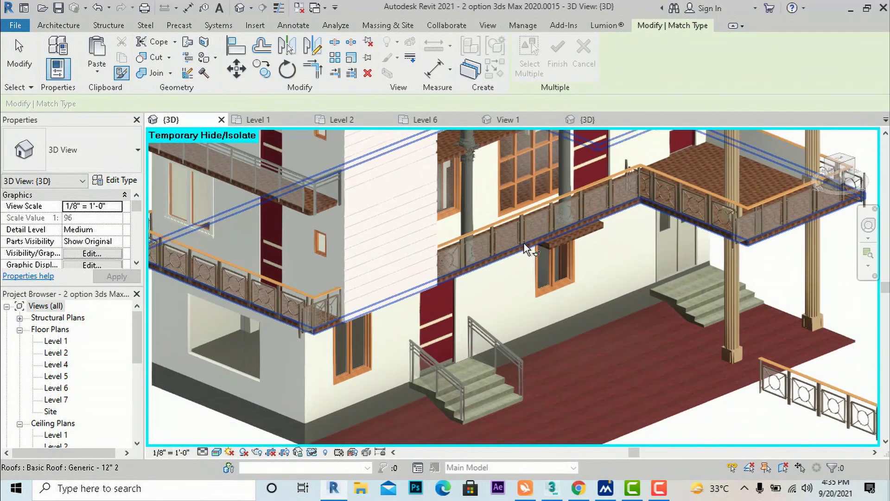